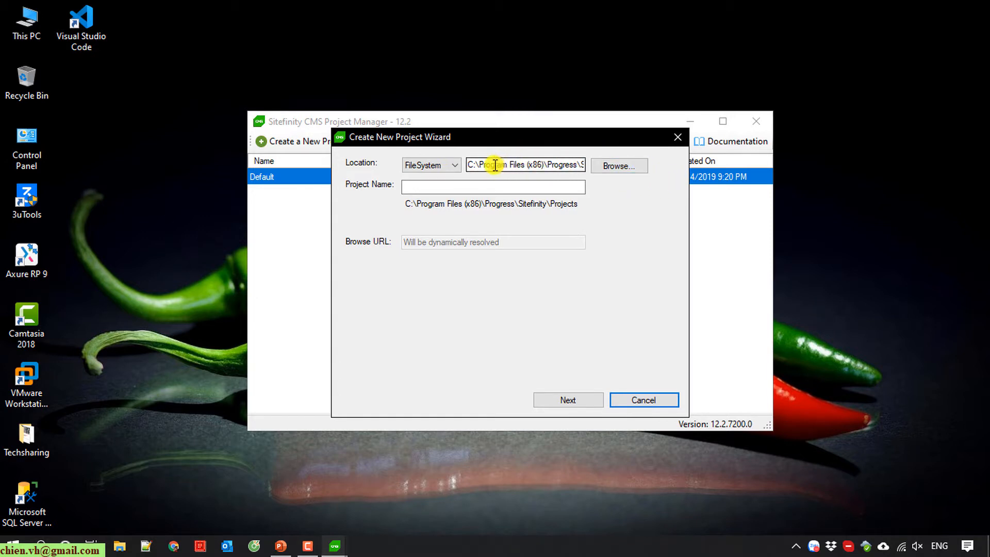
Step: Open This PC from the desktop, then open the Data (D:) drive in File Explorer
left_click(30, 18)
double_click(30, 18)
double_click(434, 215)
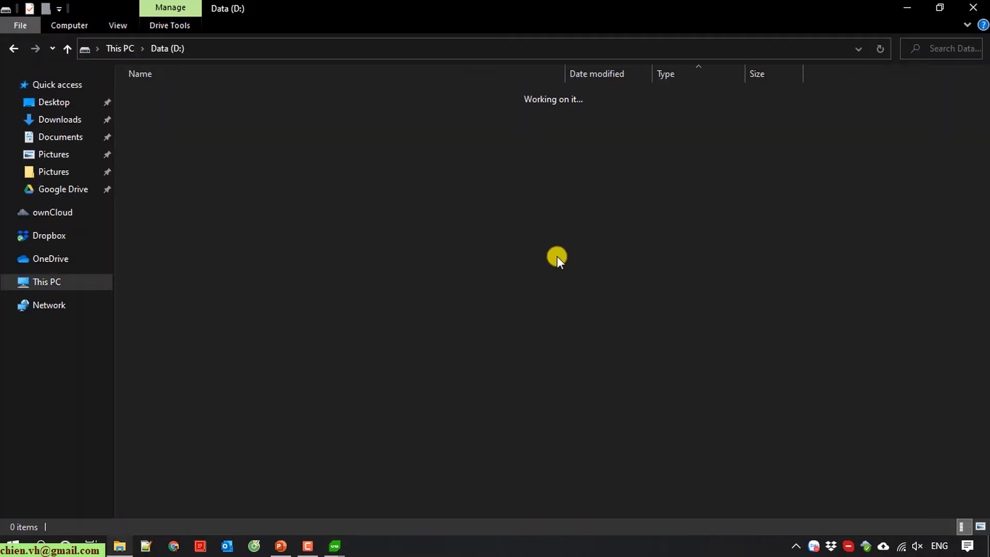
Step: Create a new folder named SF12CMS in the root of the D: drive
scroll(912, 330, "down", 6)
scroll(912, 330, "down", 1)
right_click(951, 415)
mouse_move(899, 384)
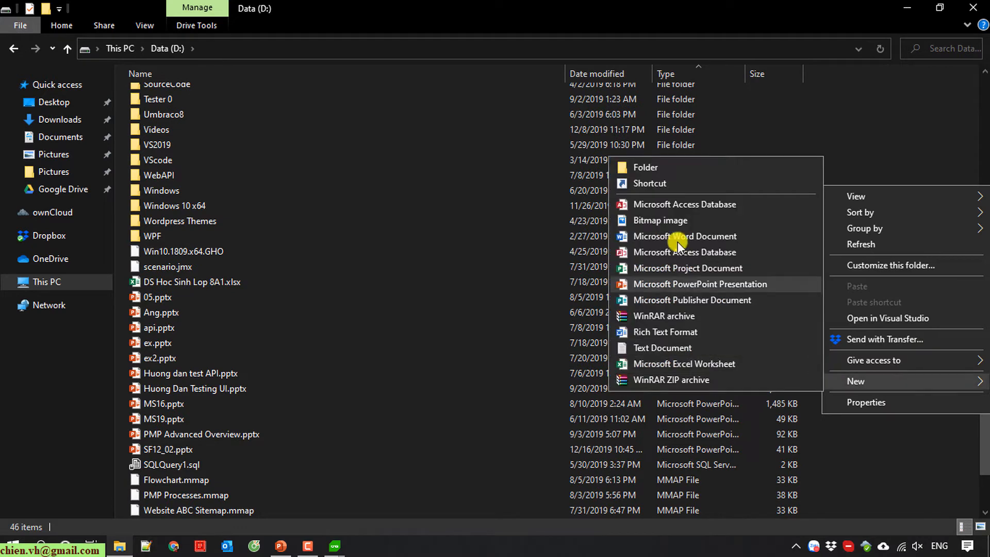
left_click(639, 168)
type("SF12")
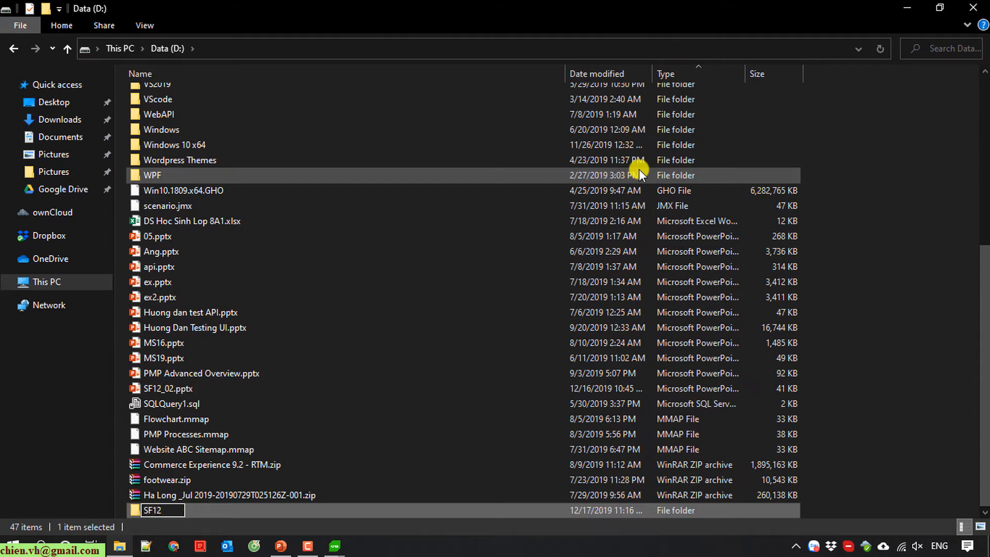
type("CMS")
key("Return")
key("Return")
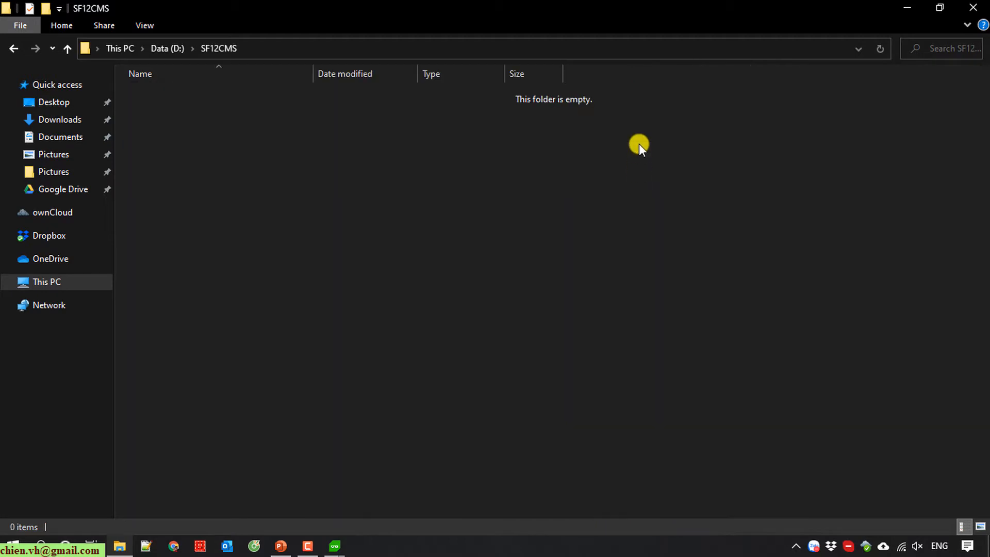
Step: Set the project location in the wizard to D:\SF12CMS
left_click(907, 7)
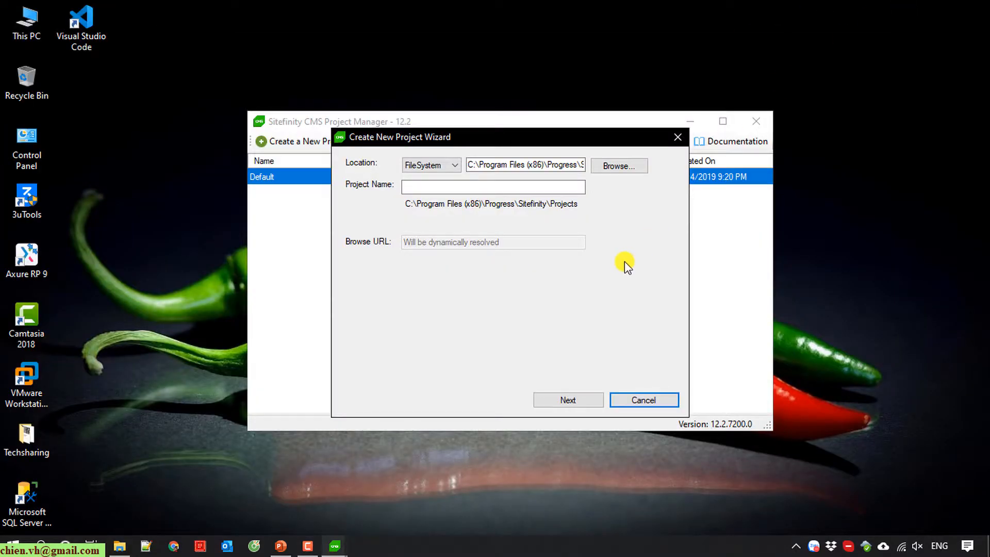
left_click(618, 165)
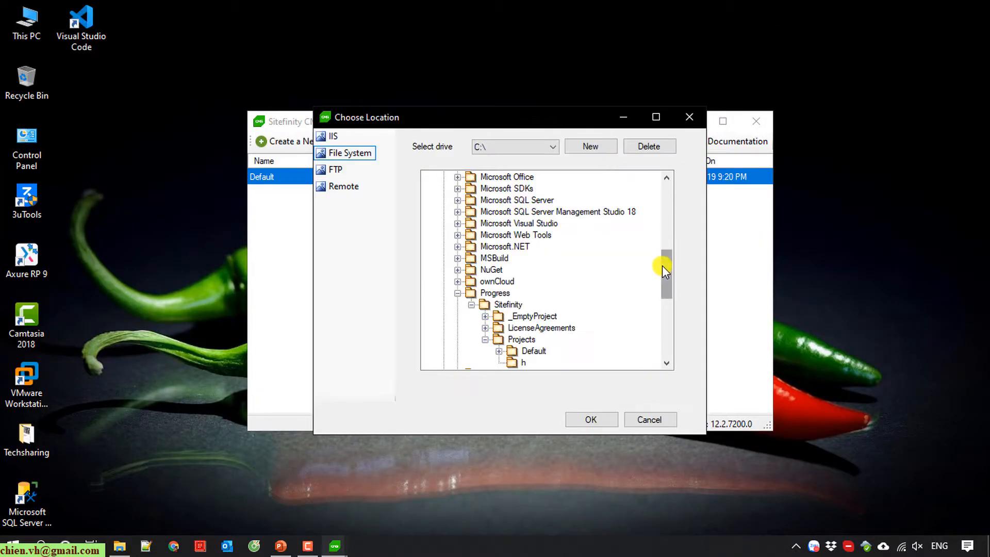
left_click_drag(662, 265, 663, 173)
left_click(430, 177)
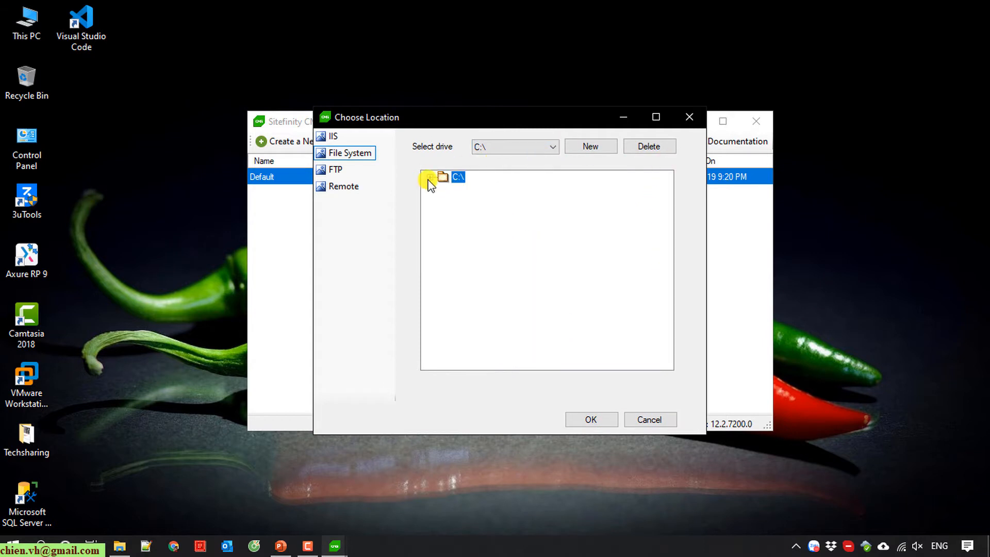
left_click(550, 149)
left_click(503, 172)
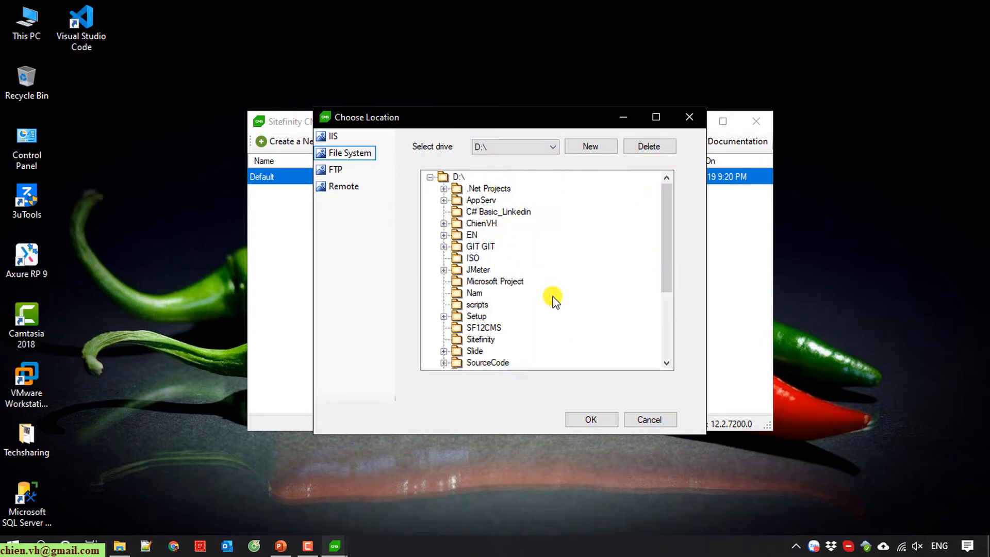
scroll(560, 310, "down", 2)
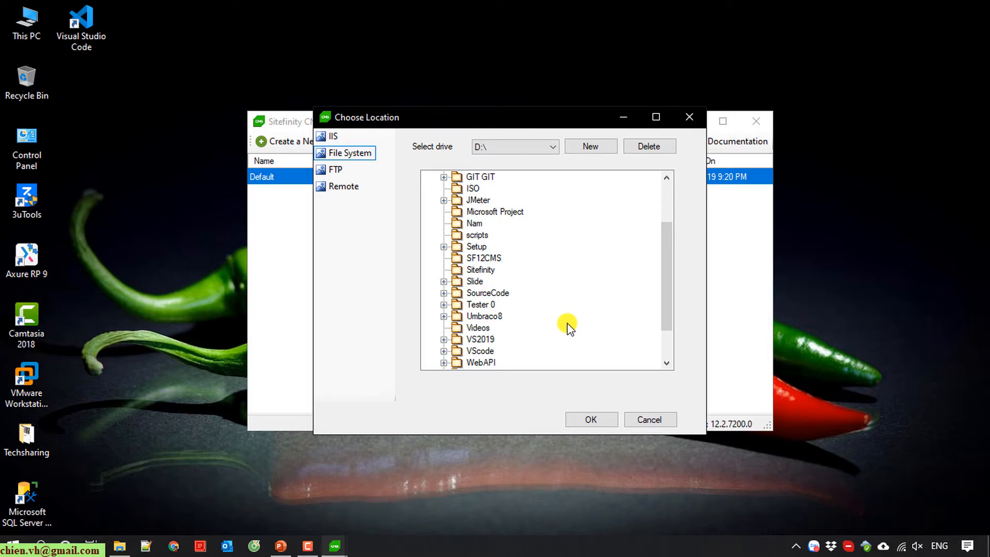
left_click(591, 420)
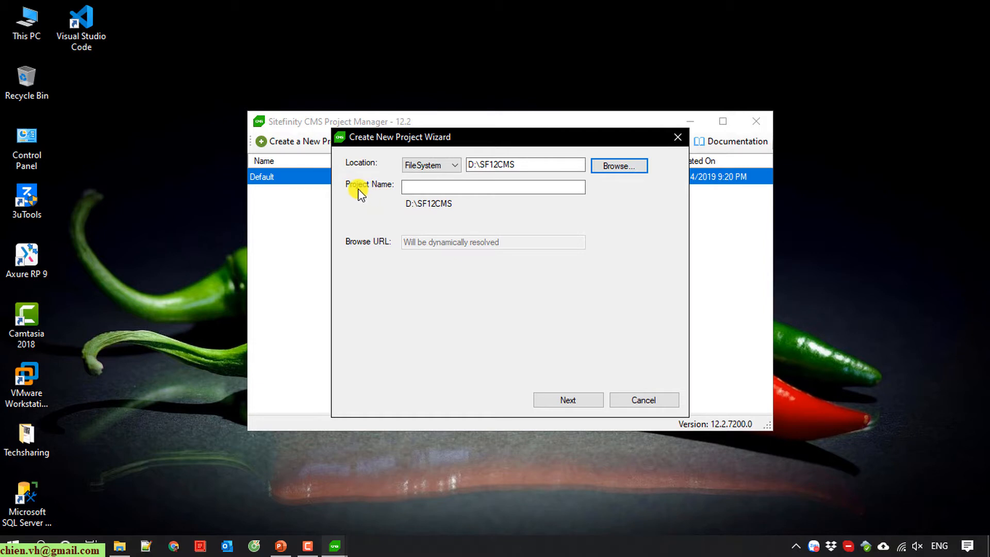
Step: Name the project ChienSF12Demo and advance to the license step
left_click(483, 189)
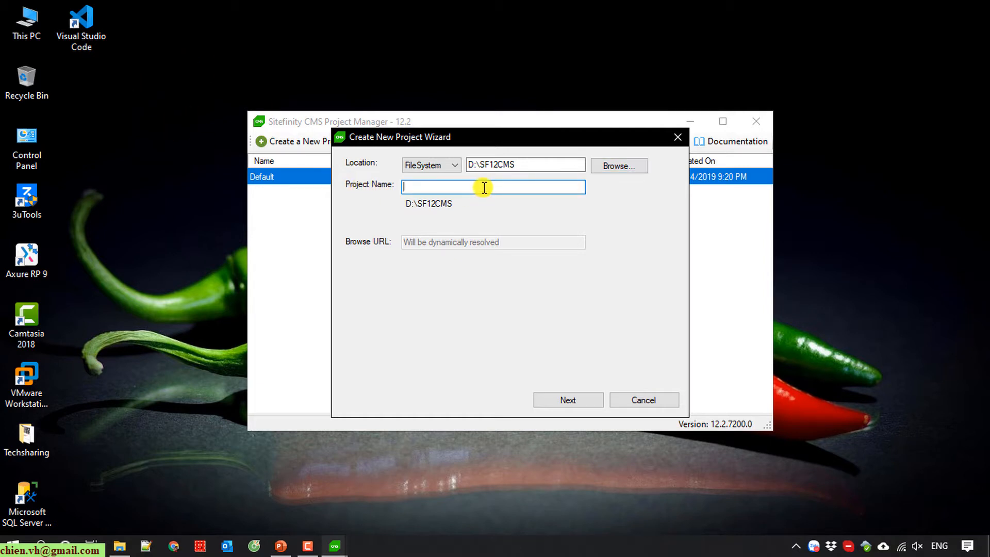
type("ChienSF12Demo")
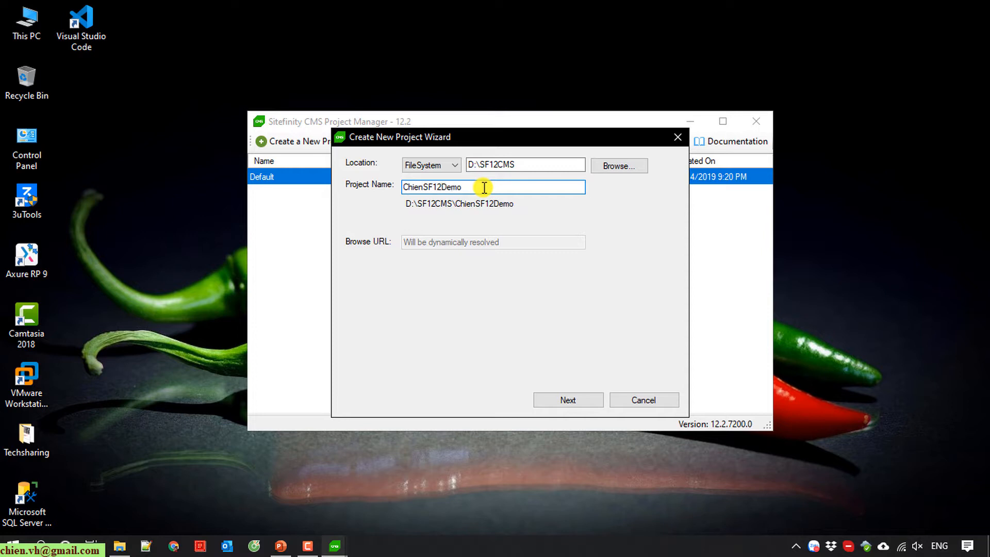
left_click(587, 404)
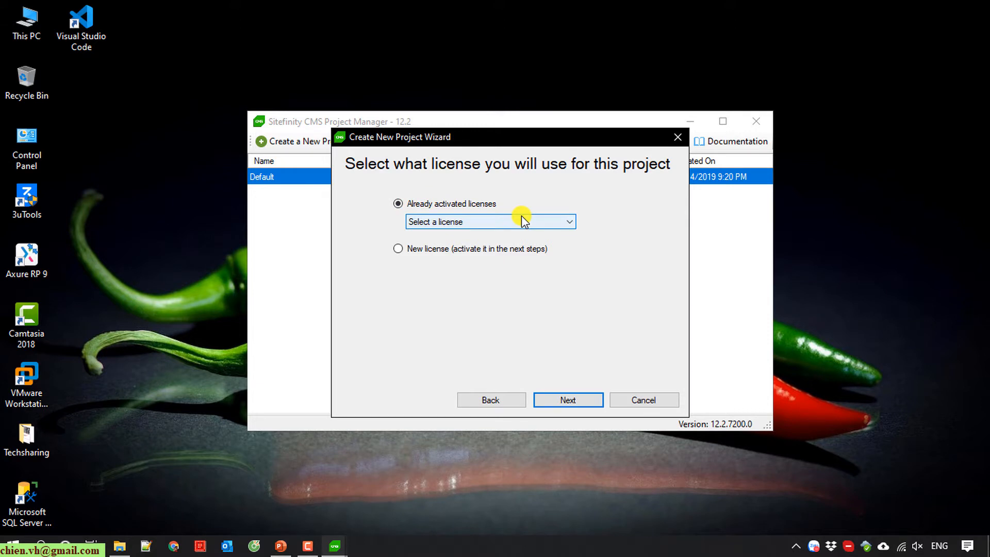
Step: Choose the already activated Enterprise (trial) license and continue to the Confirm license page
left_click(493, 223)
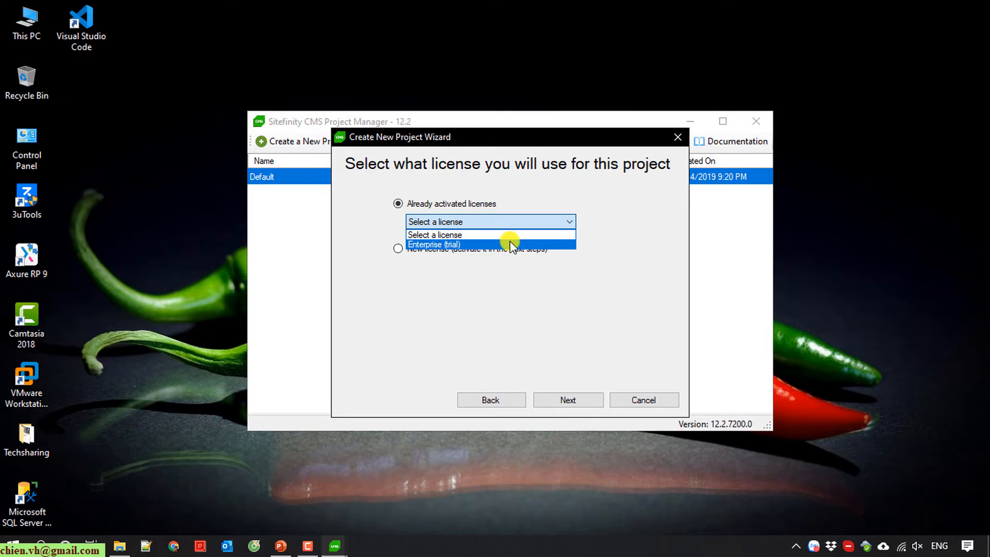
left_click(473, 247)
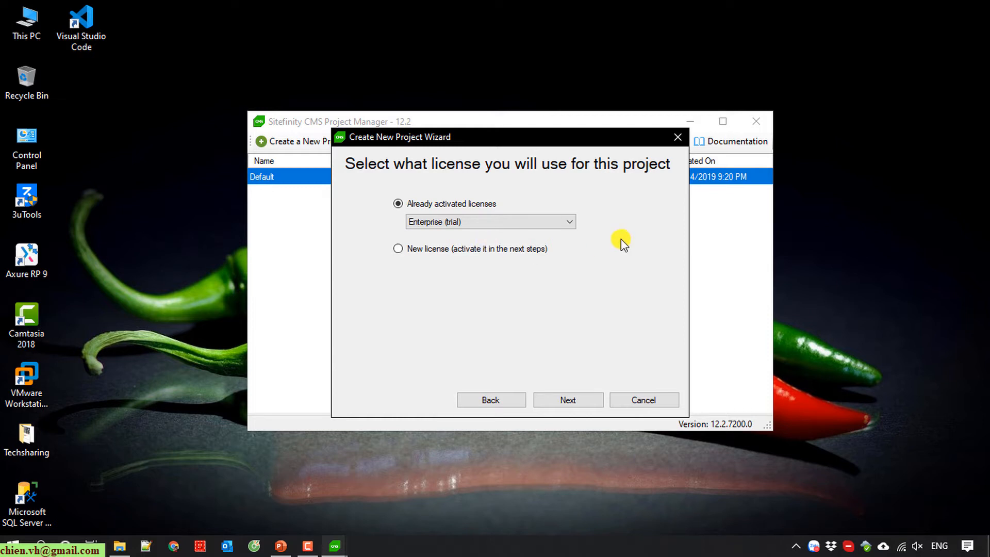
left_click(435, 252)
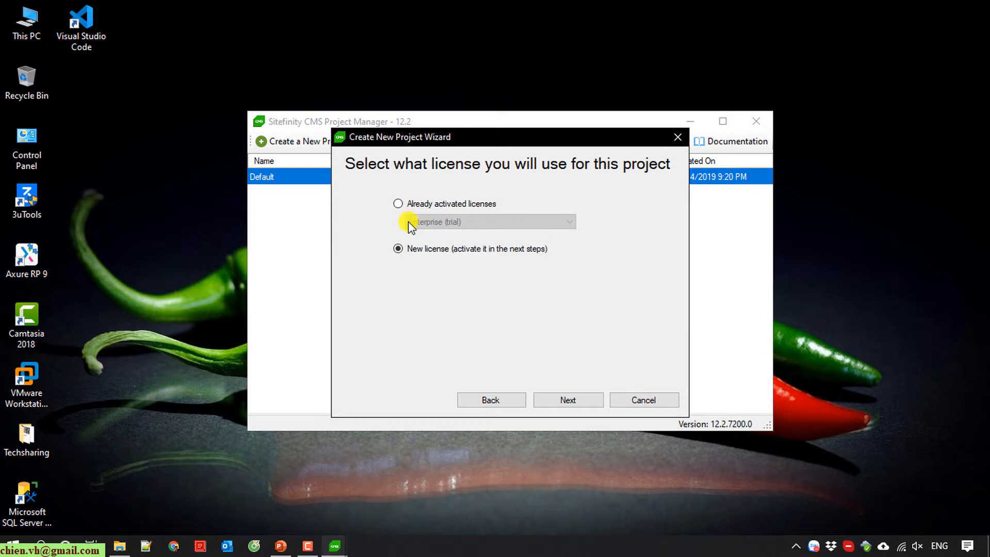
left_click(405, 203)
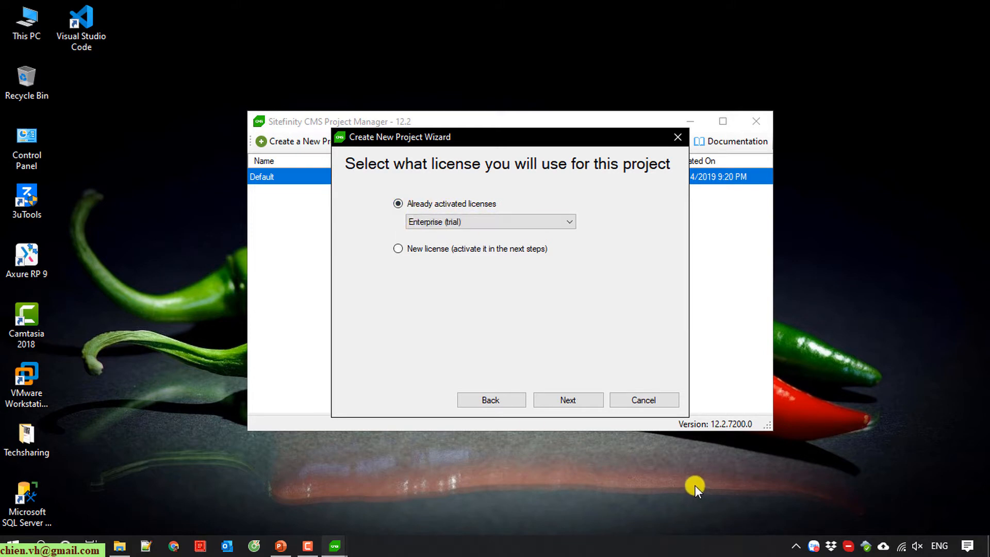
left_click(569, 400)
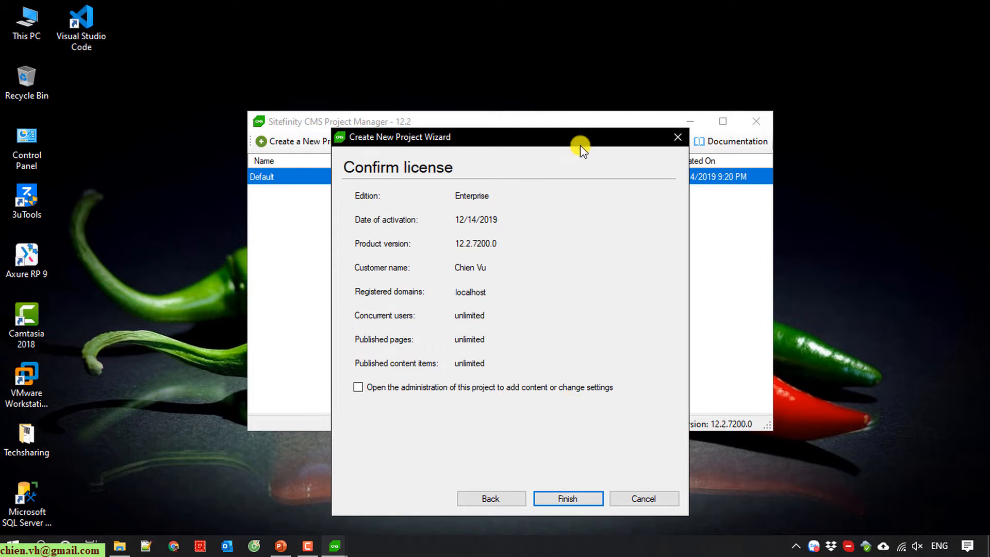
Step: Enable opening the project's administration after creation, then finish the ChienSF12Demo wizard
left_click_drag(570, 140, 570, 111)
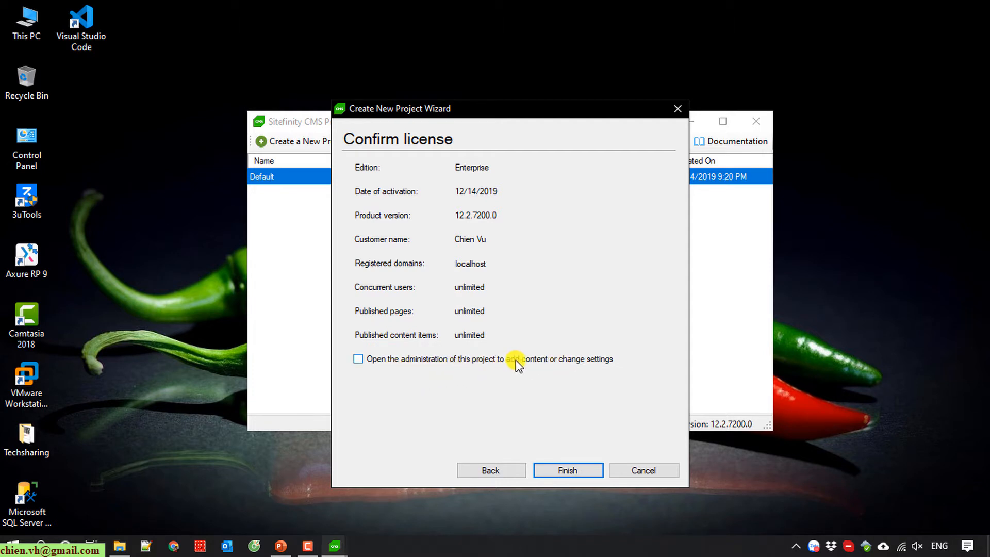
left_click(377, 364)
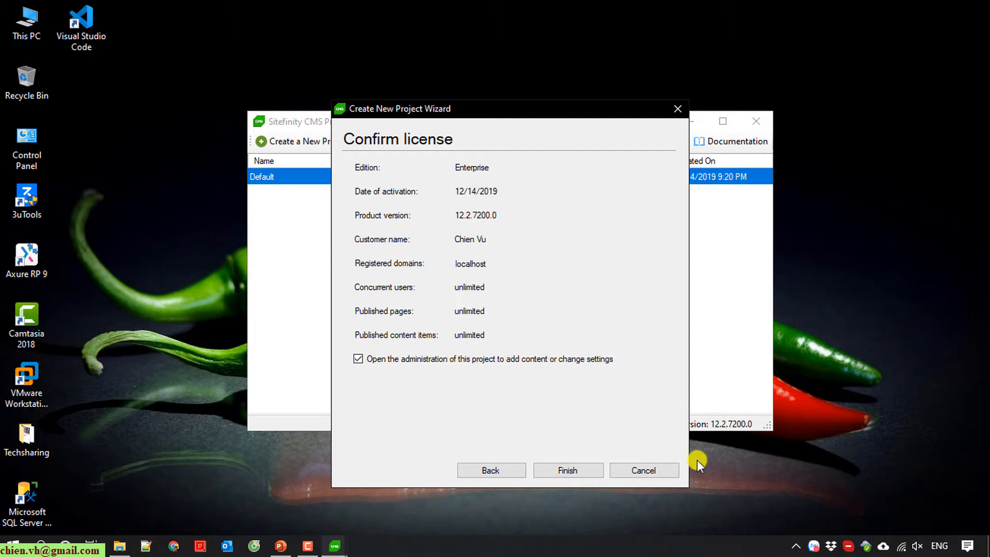
left_click(568, 471)
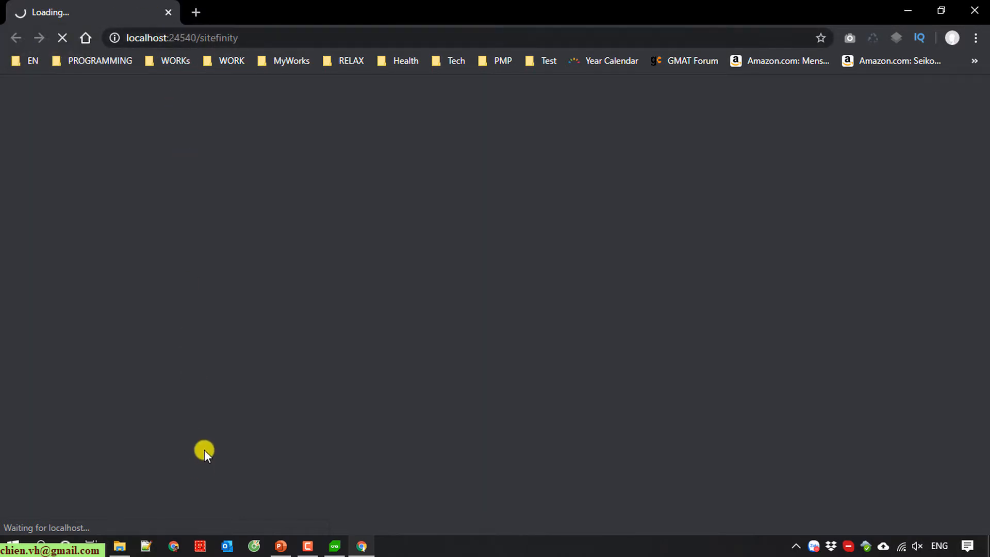
Step: Refresh SF12CMS, open ChienSF12Demo and select its 13 generated items, then return to Chrome
left_click(119, 546)
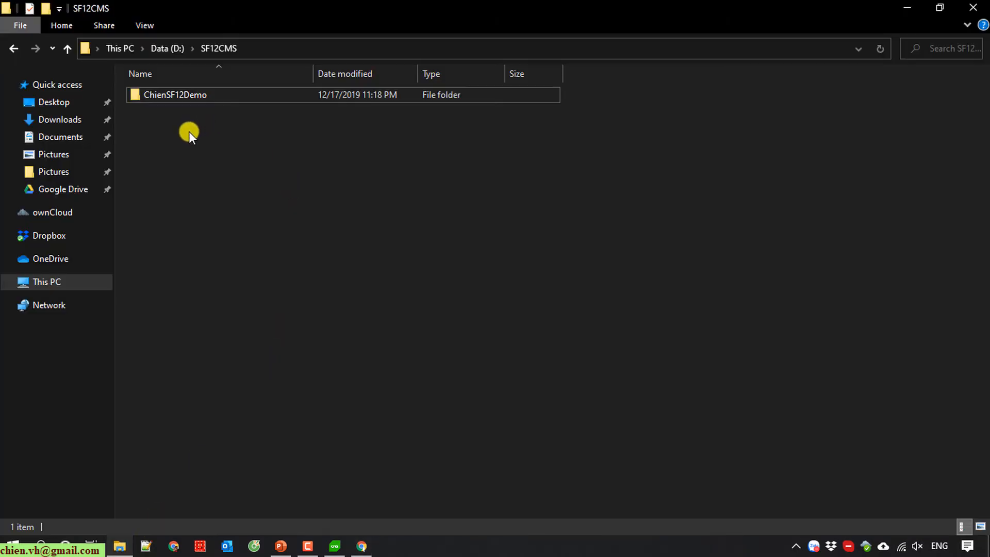
right_click(189, 131)
left_click(236, 183)
double_click(204, 92)
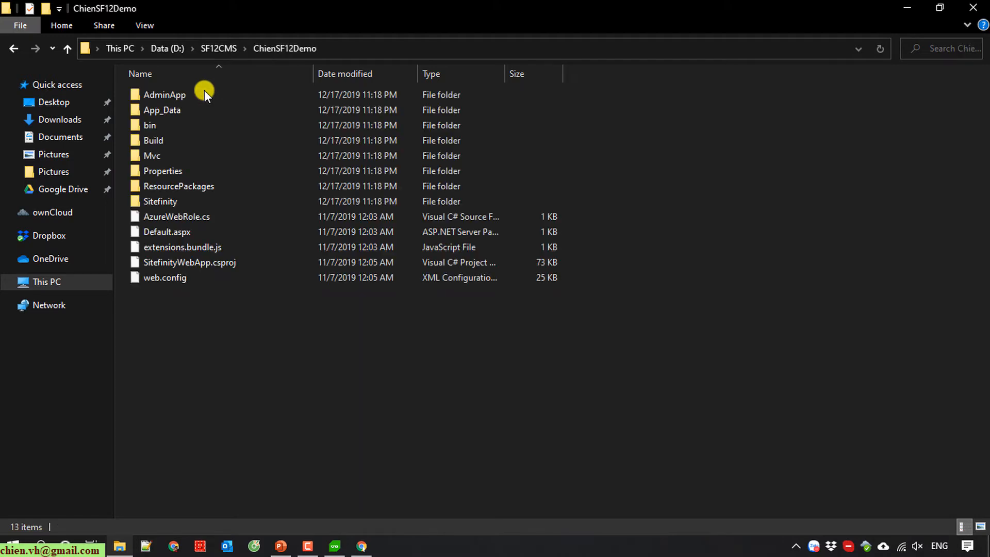
left_click_drag(818, 402, 119, 83)
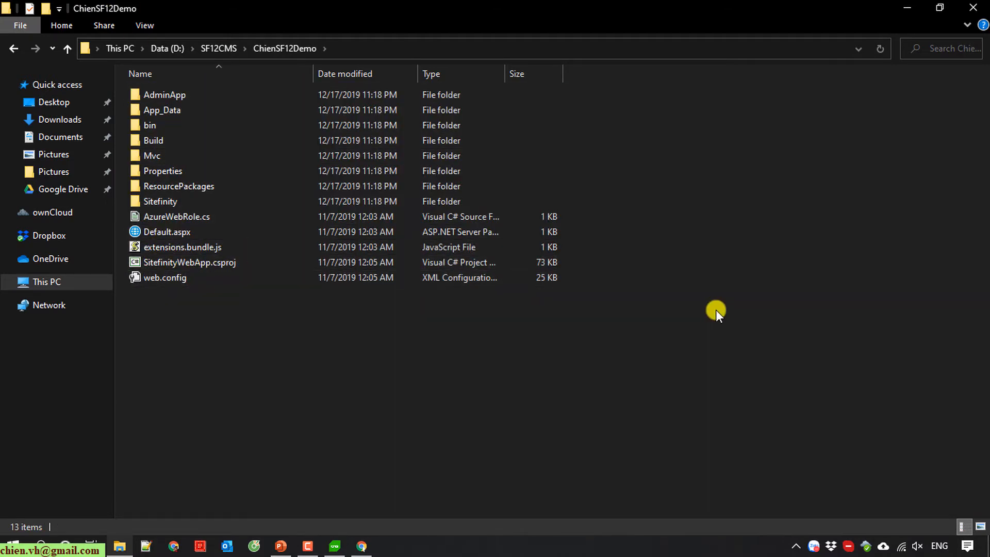
left_click(363, 546)
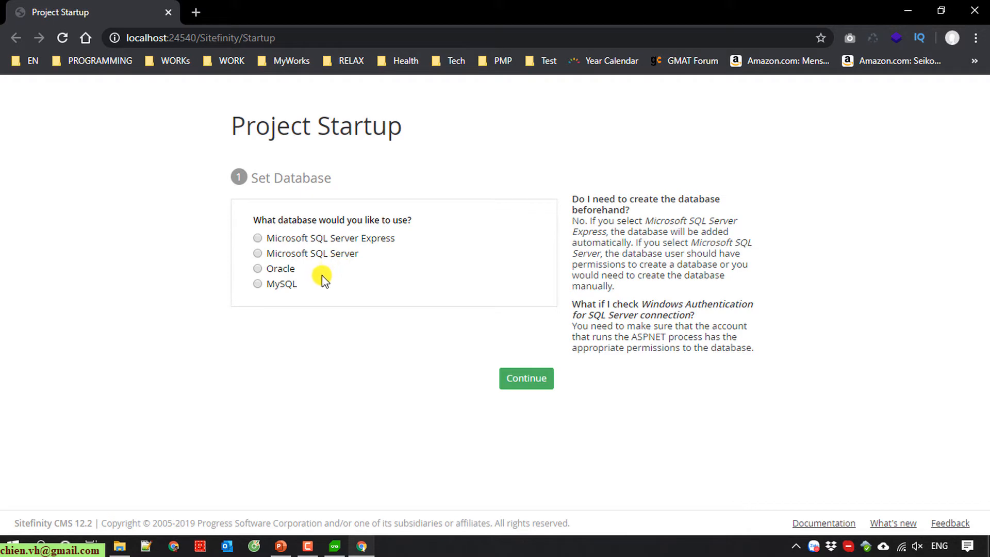
Step: Launch SQL Server Management Studio from the desktop
left_click(911, 10)
left_click(910, 6)
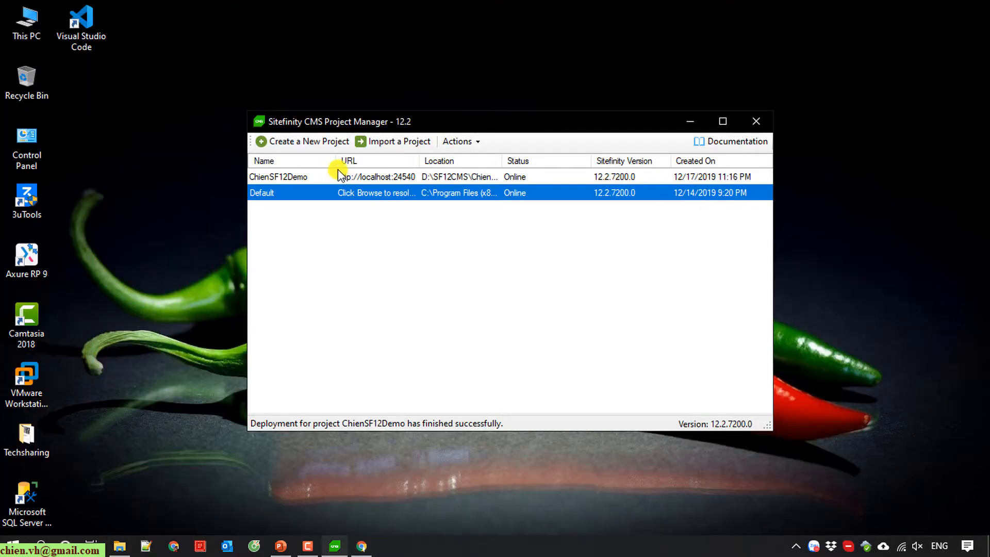
double_click(22, 502)
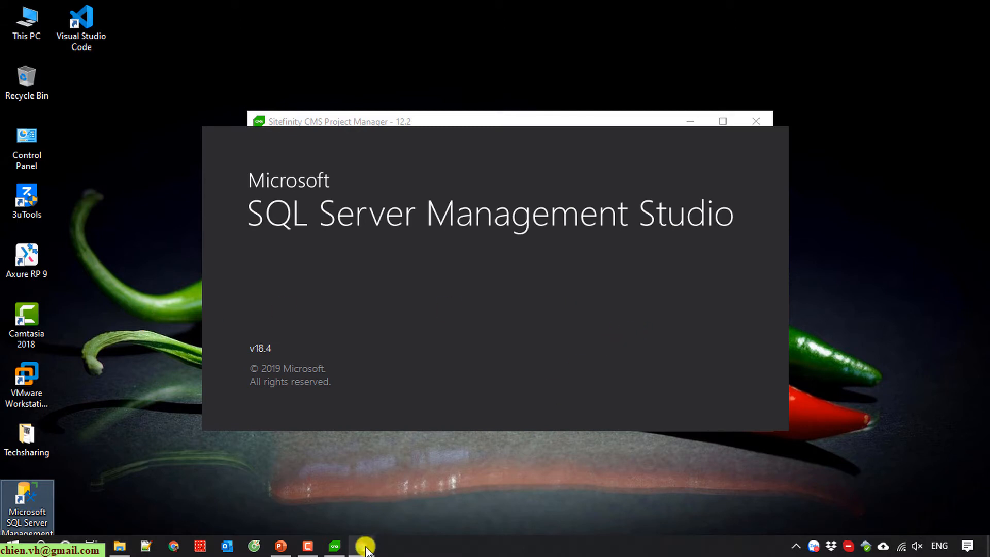
Step: On the Project Startup page, select Microsoft SQL Server and scroll to its connection fields
left_click(362, 546)
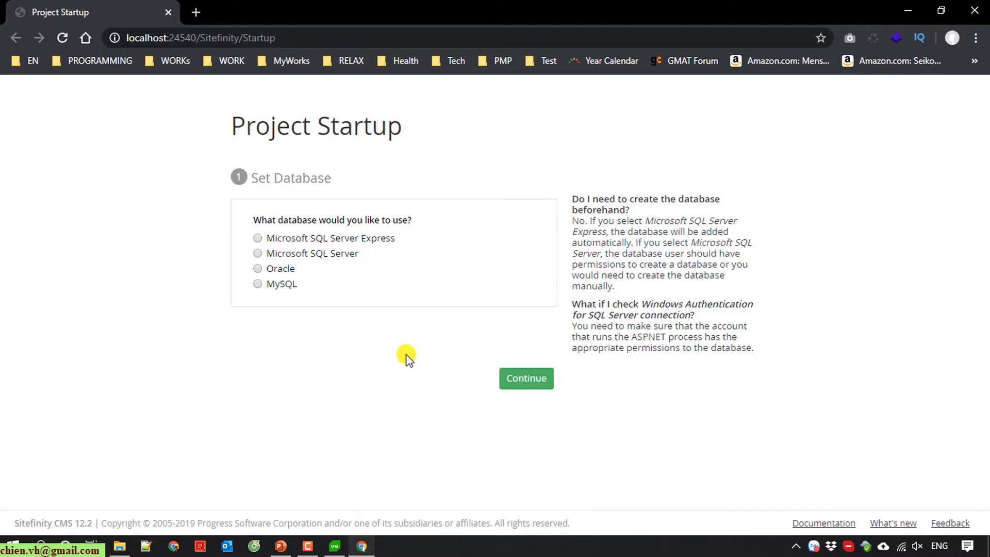
left_click(310, 254)
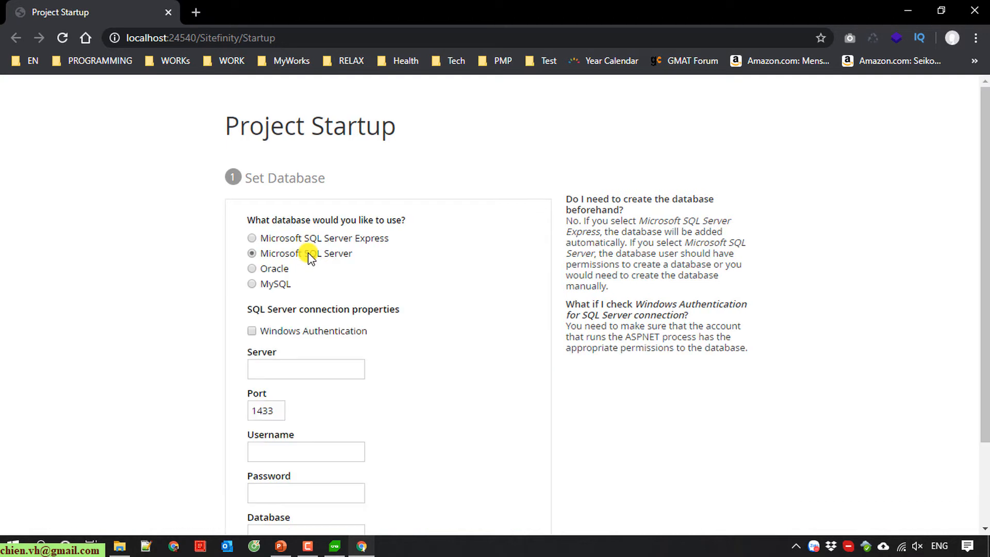
scroll(466, 320, "down", 2)
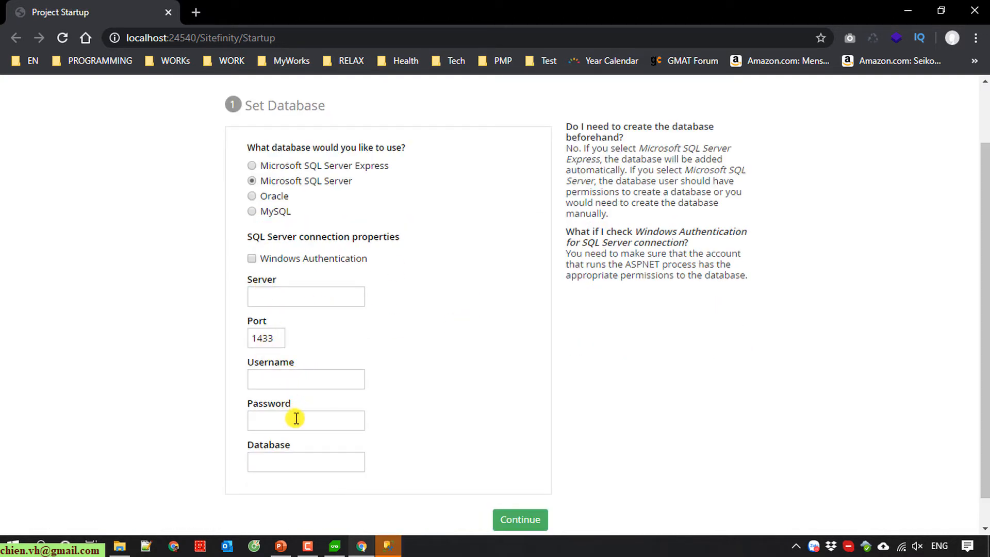
scroll(392, 471, "down", 1)
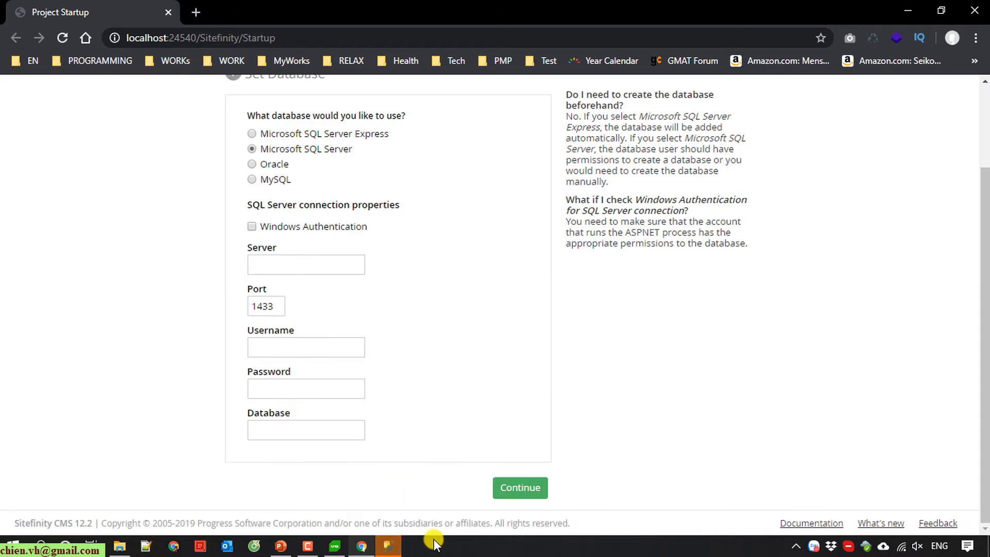
mouse_move(389, 550)
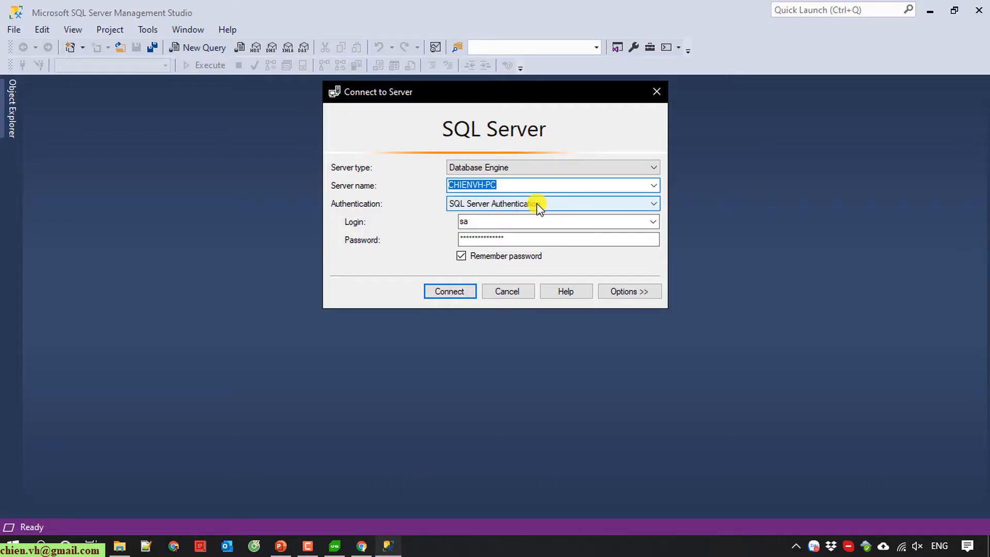
Step: Copy the server name from the Connect to Server dialog, connect, and return to Sitefinity's Set Database page
right_click(478, 184)
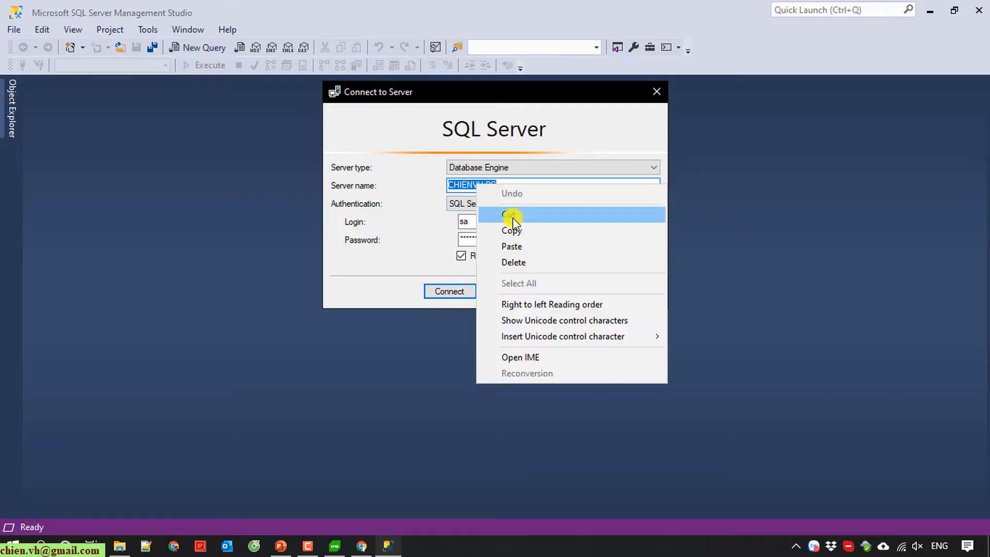
left_click(513, 228)
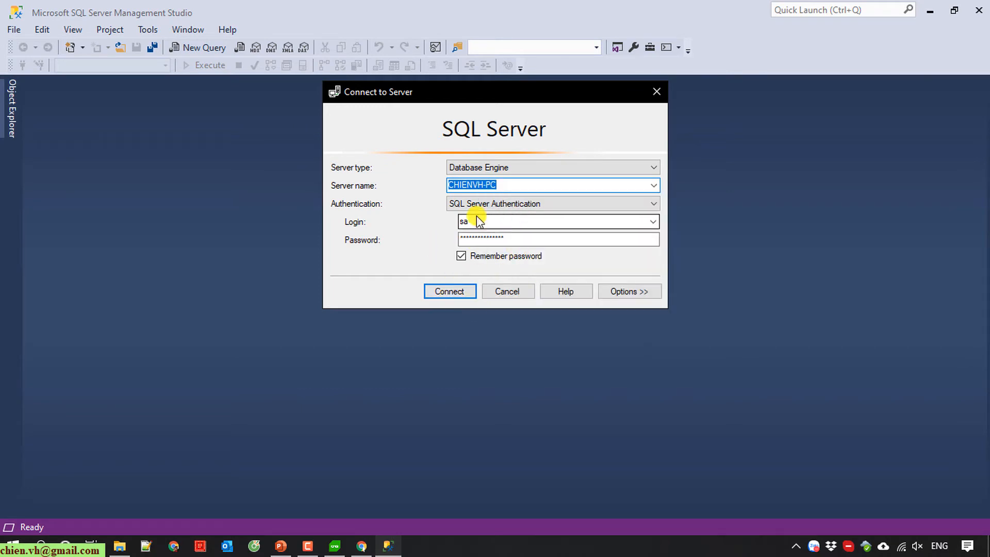
left_click(457, 292)
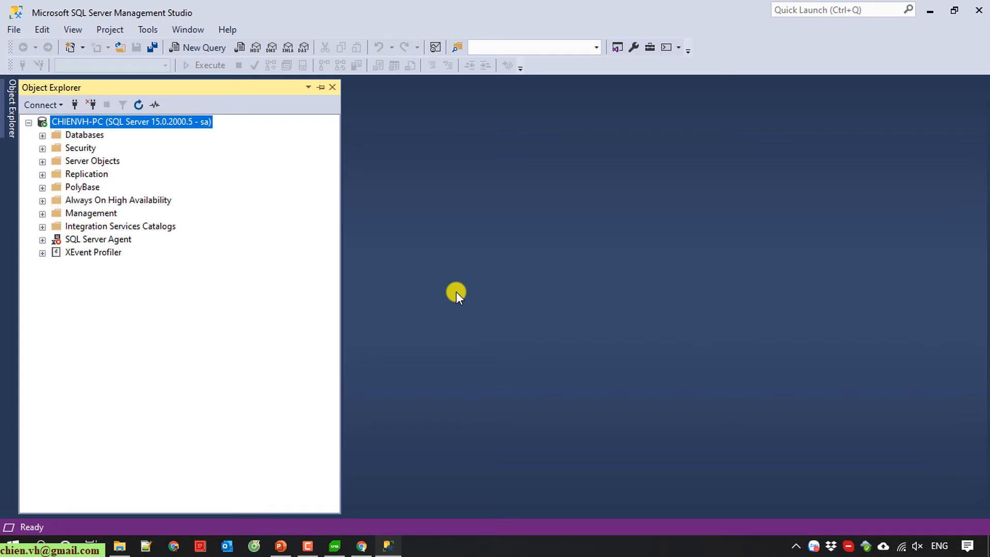
left_click(361, 546)
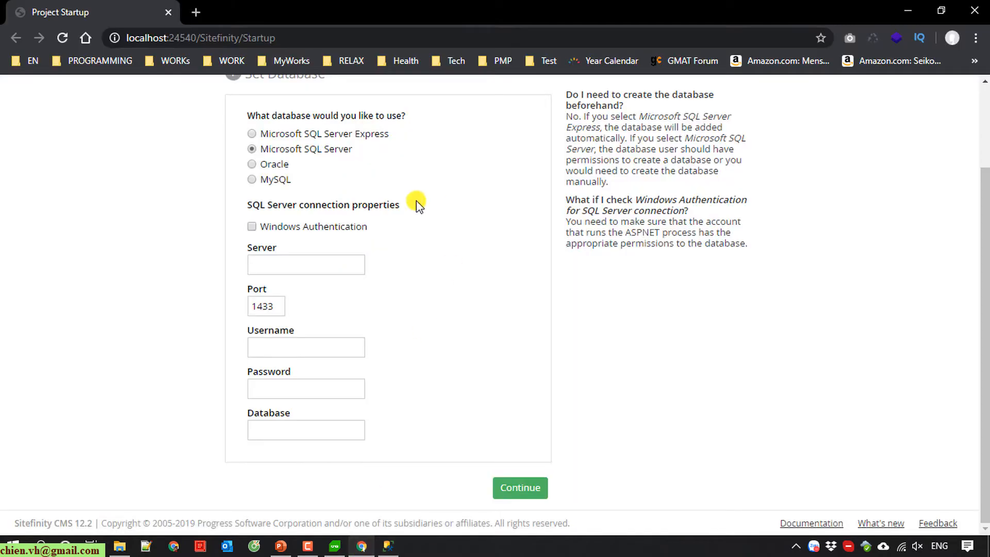
Step: Paste the copied server name into Server and enter the admin username and password
left_click(288, 340)
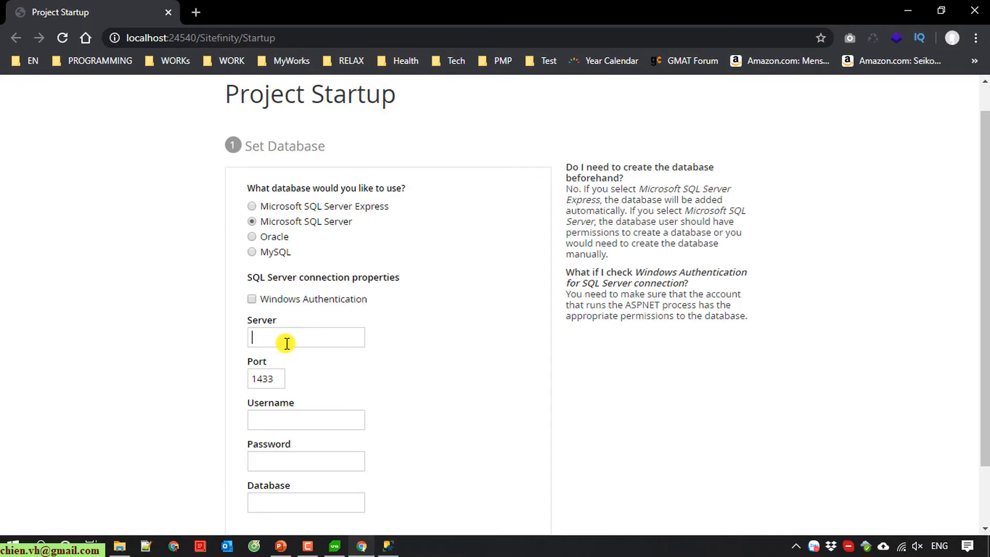
right_click(285, 341)
left_click(342, 222)
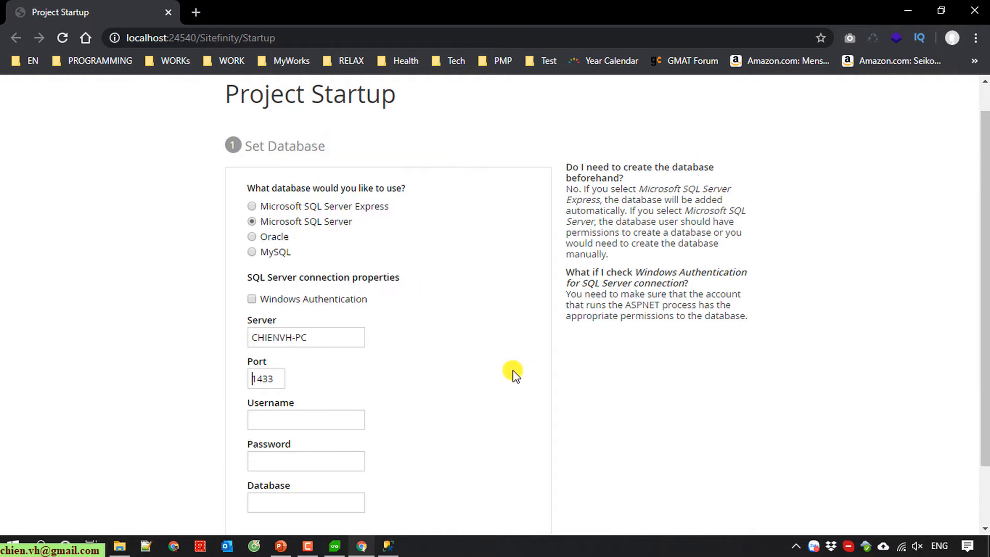
scroll(513, 376, "down", 2)
left_click(290, 348)
type("sa")
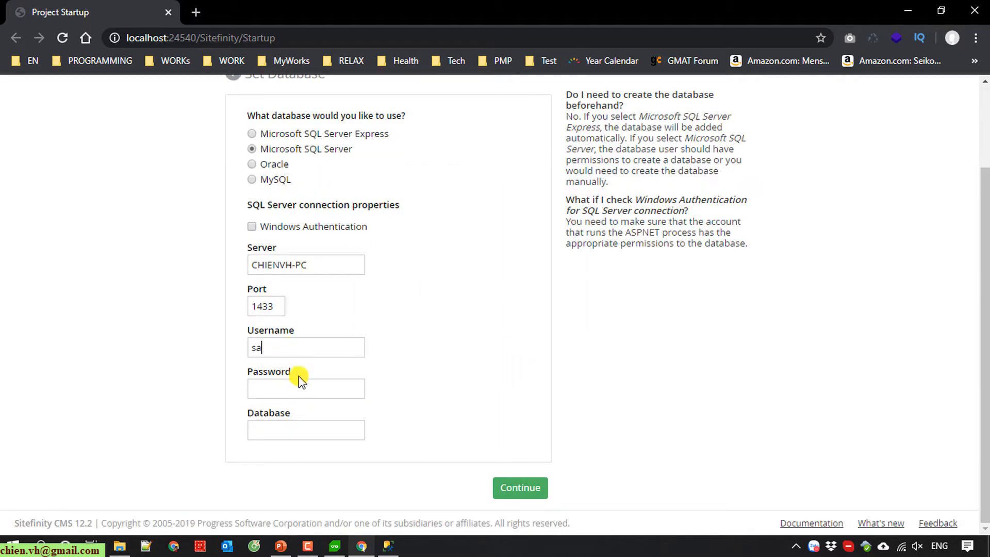
left_click(299, 390)
type("1••")
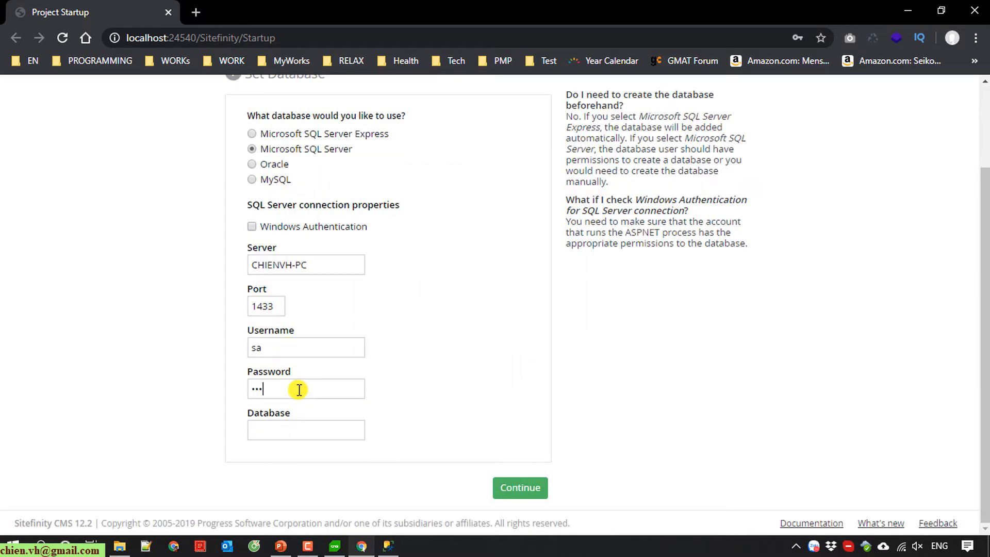
type("••••••")
Step: Enter database name ChienSF12CMS_Data, check port 1433, and submit the settings to start setup
left_click(348, 431)
type("Chien")
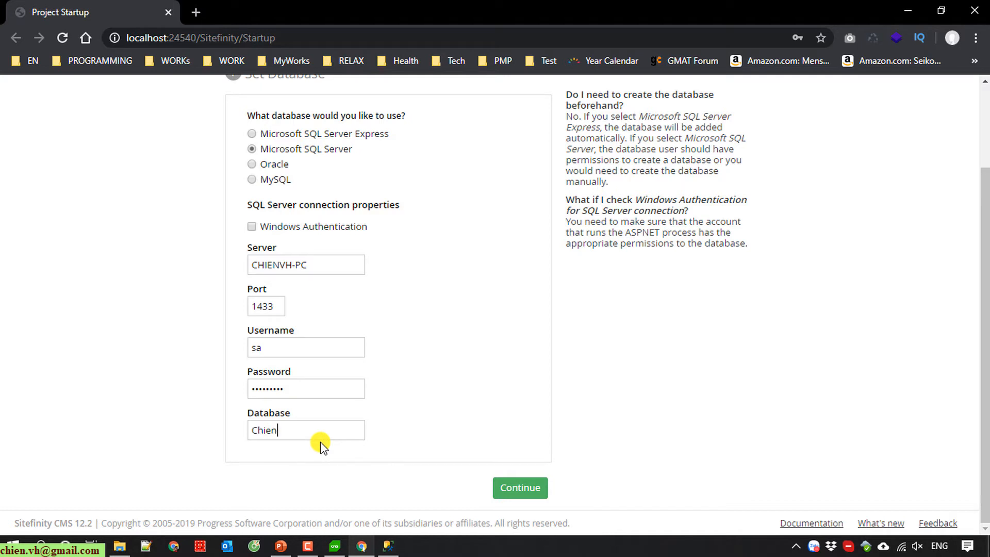
type("SF12CMS_Data")
key("ctrl+a")
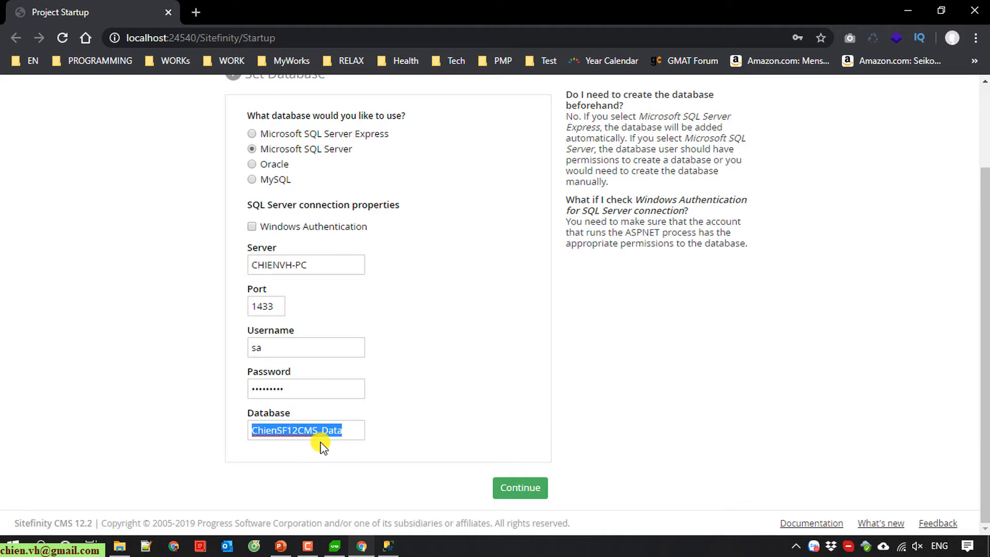
left_click(669, 370)
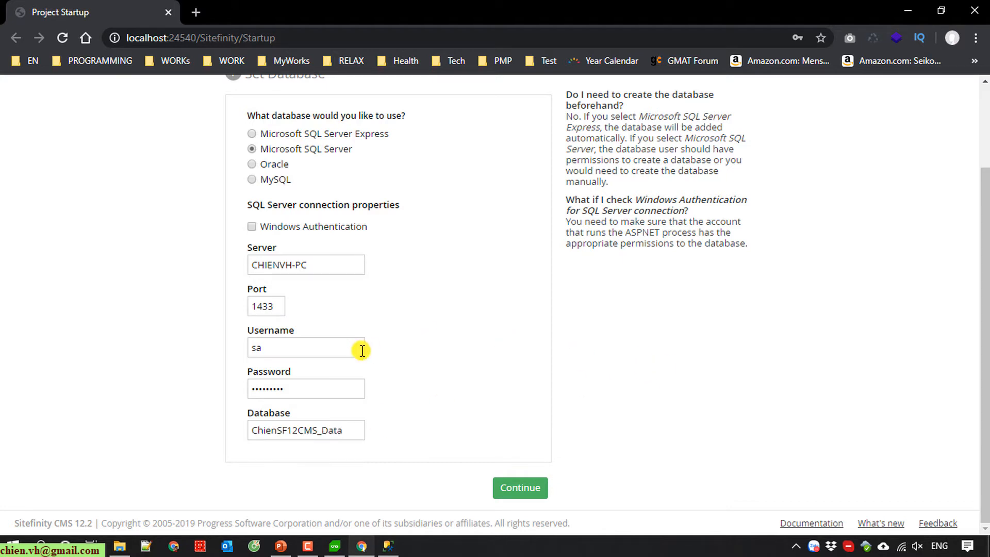
left_click_drag(279, 308, 242, 312)
left_click(534, 492)
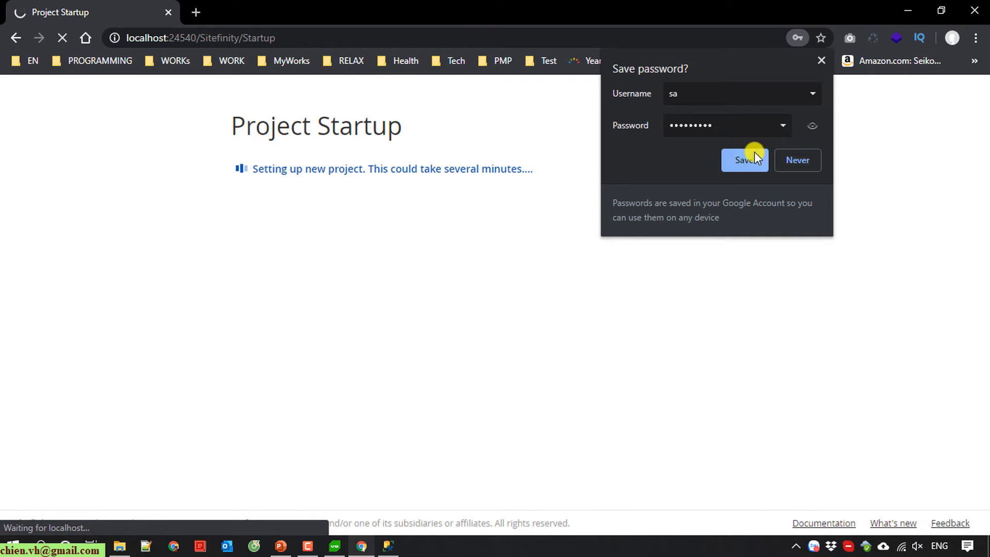
Step: Save the database login in Chrome's password prompt while setup completes to Register Administrator
left_click(491, 300)
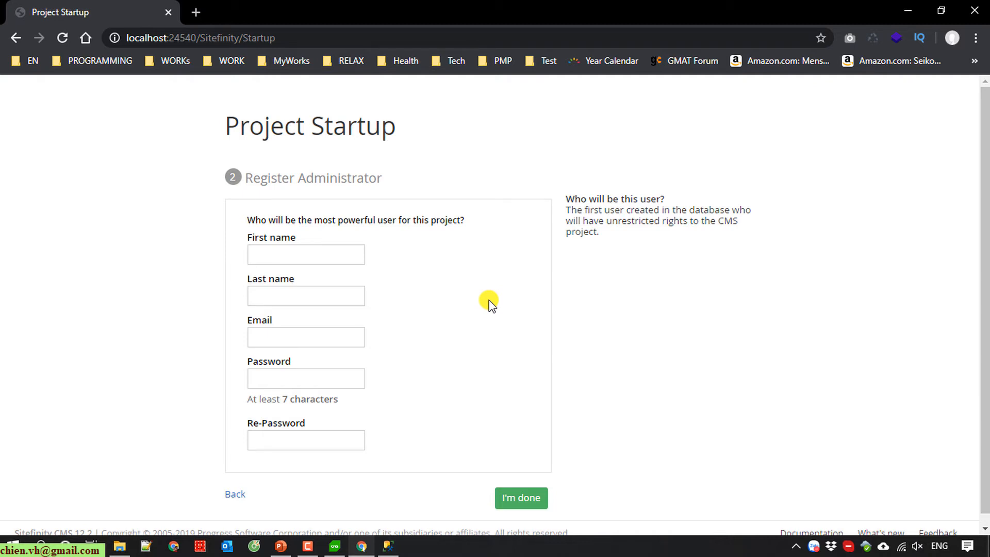
Step: Fill in the administrator's first name, last name, e-mail address and password
left_click(307, 256)
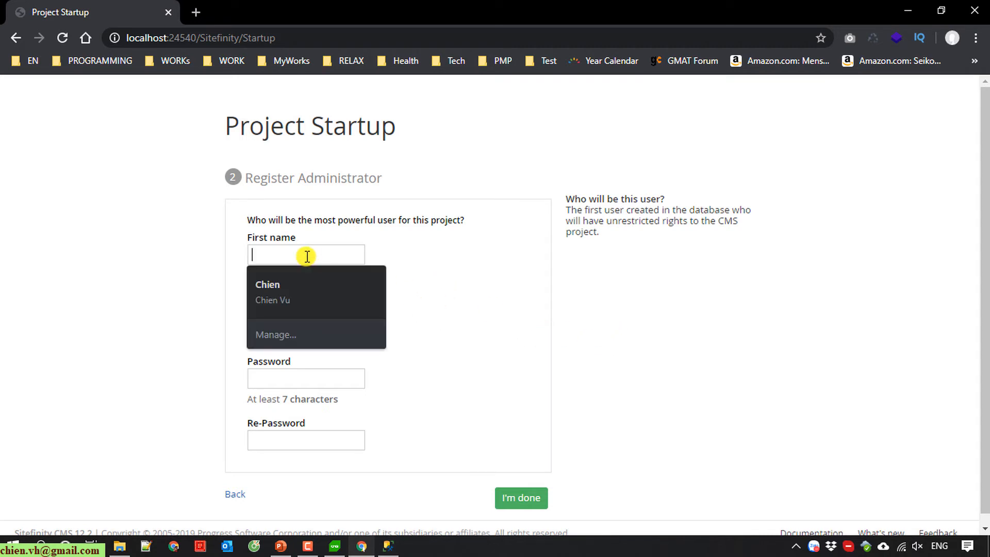
type("Chien")
key("Tab")
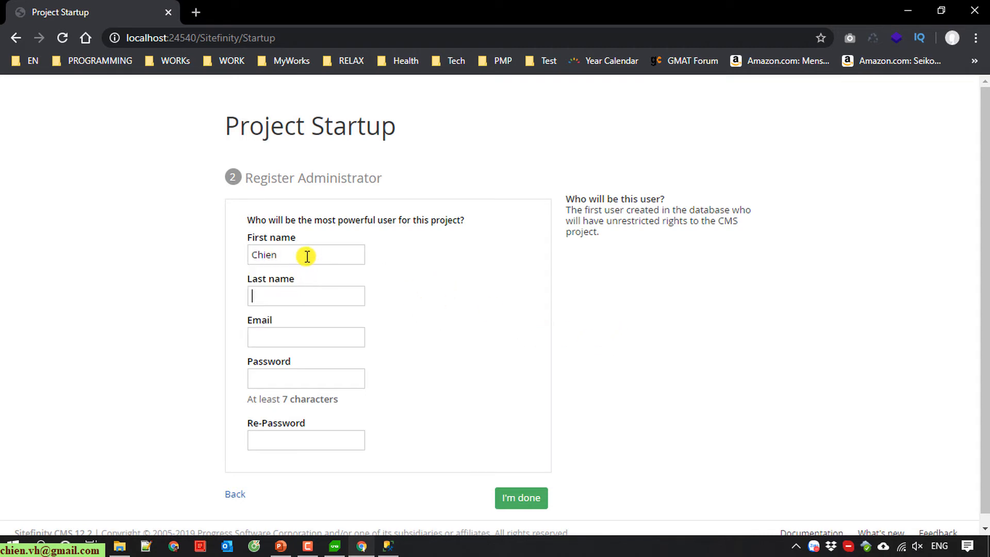
type("Vu")
key("Tab")
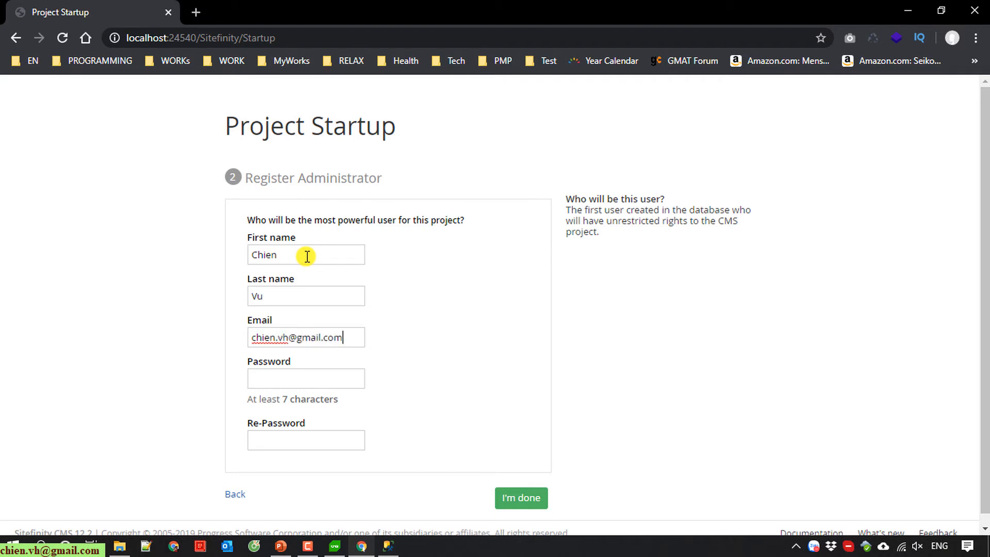
key("Tab")
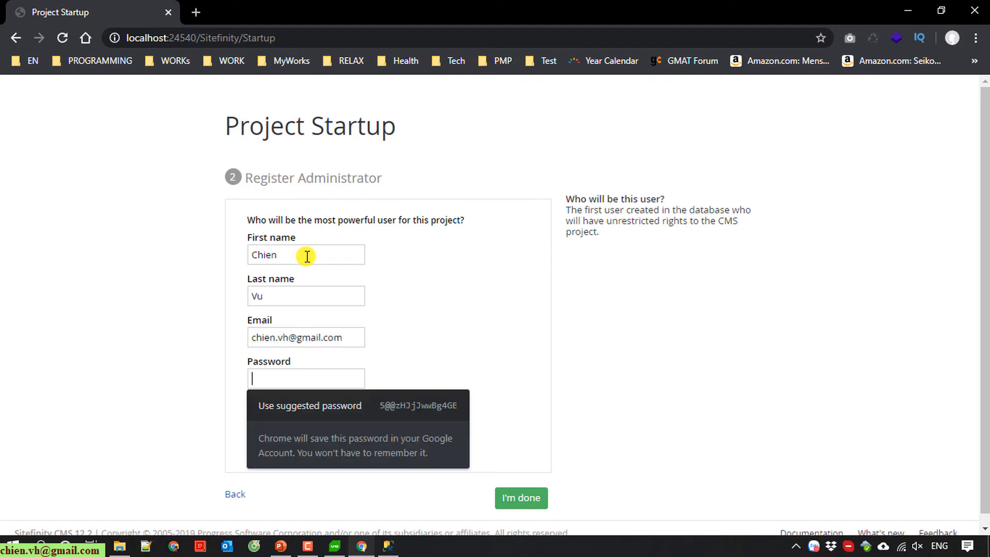
type("••••••")
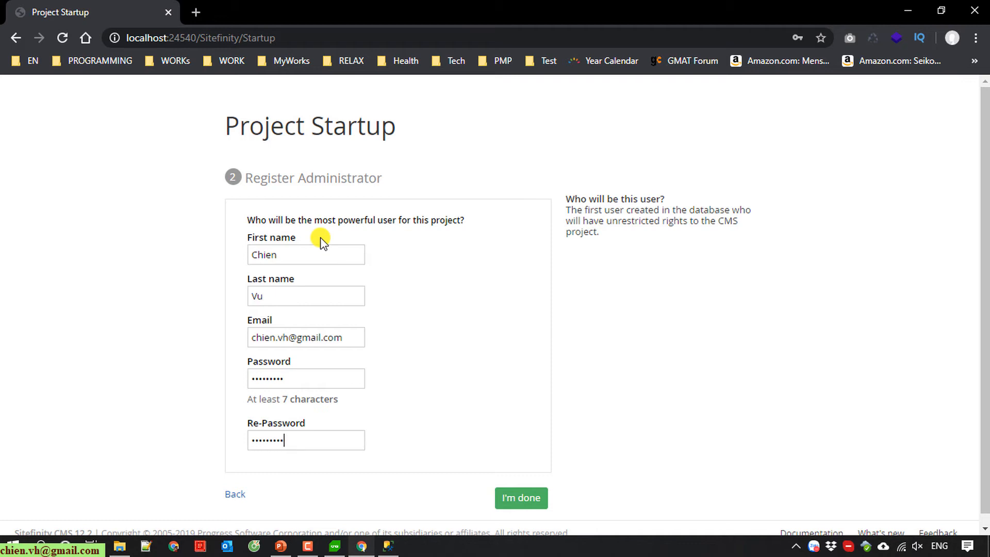
Step: Submit the administrator account and save the login credentials in Chrome
scroll(756, 338, "down", 1)
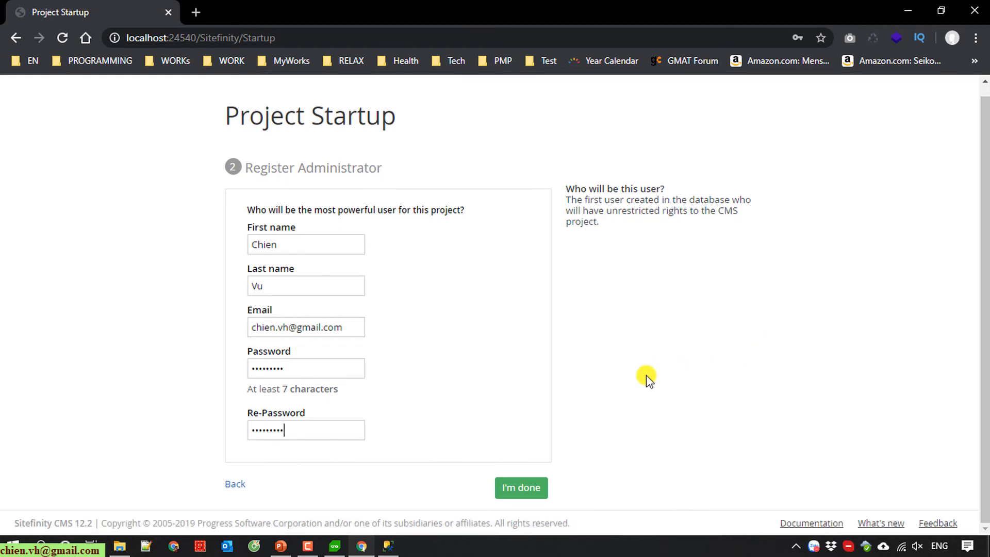
left_click(525, 488)
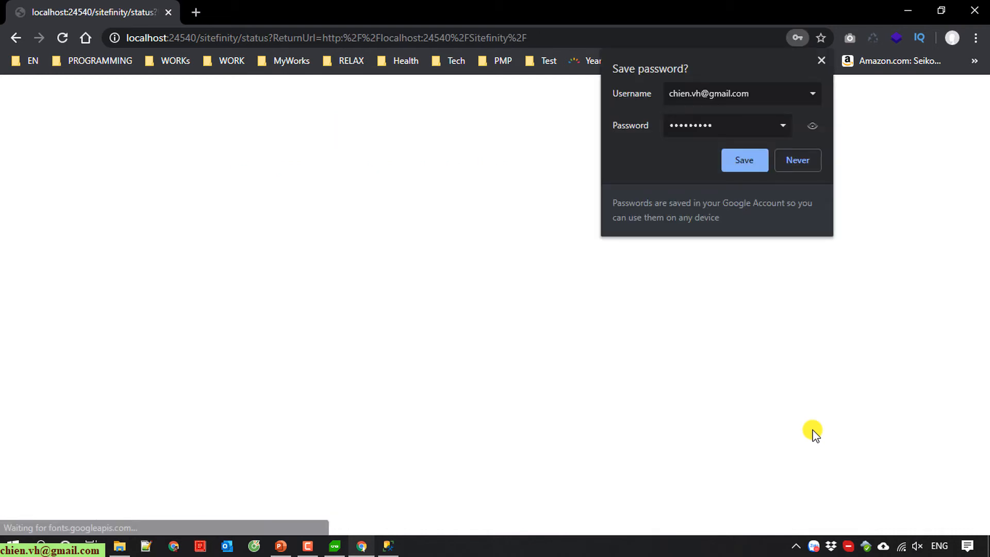
left_click(737, 162)
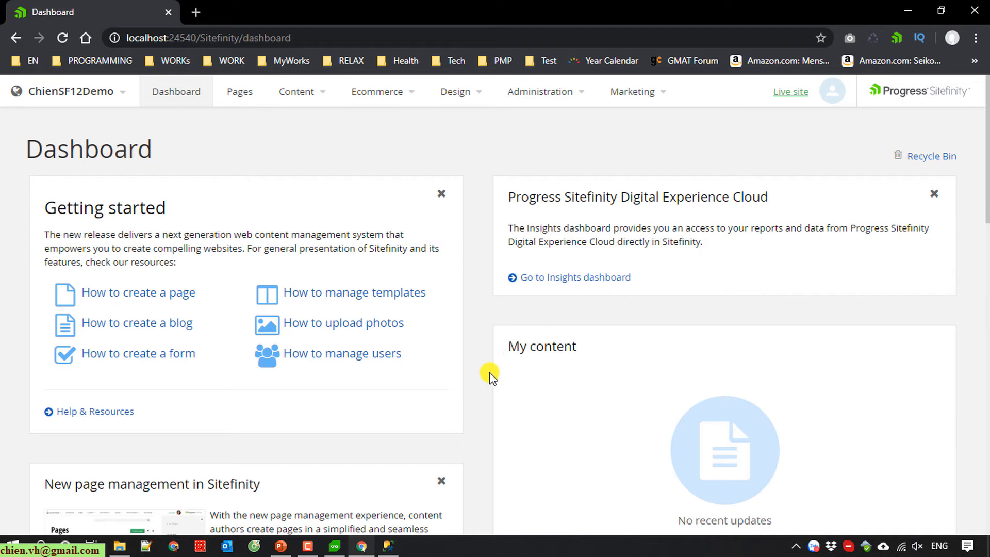
Step: Pick ChienSF12Demo from the top-left site list to reload its dashboard
scroll(487, 376, "down", 15)
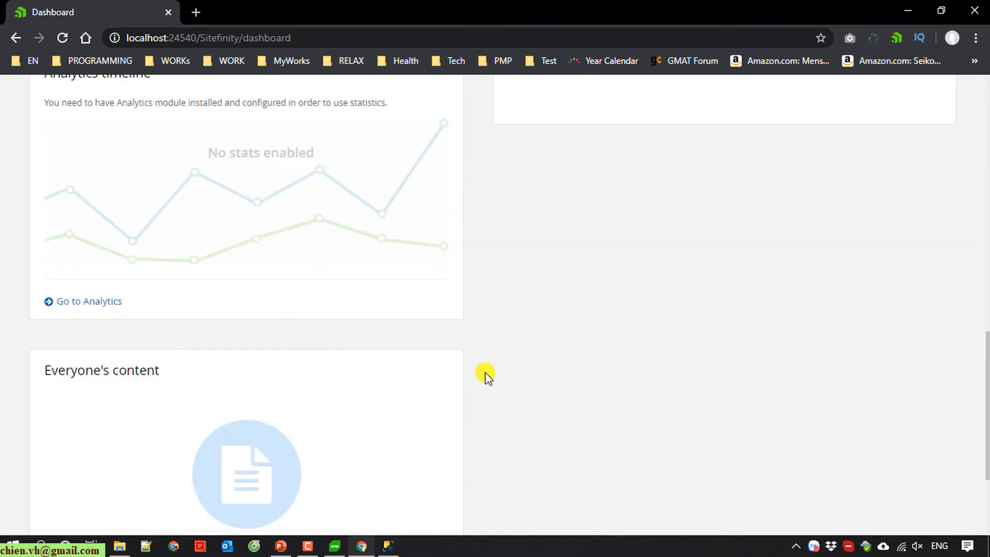
scroll(488, 376, "up", 15)
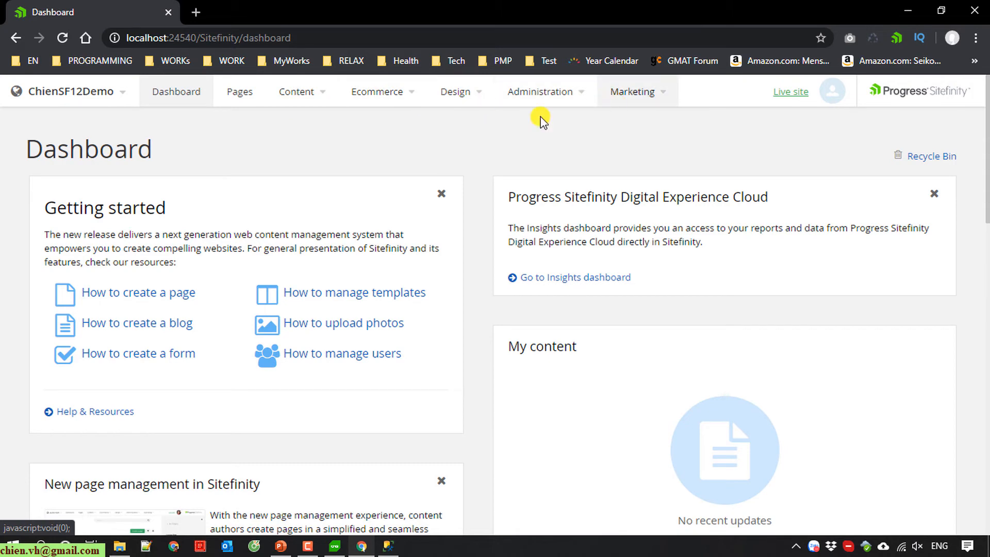
scroll(471, 201, "down", 8)
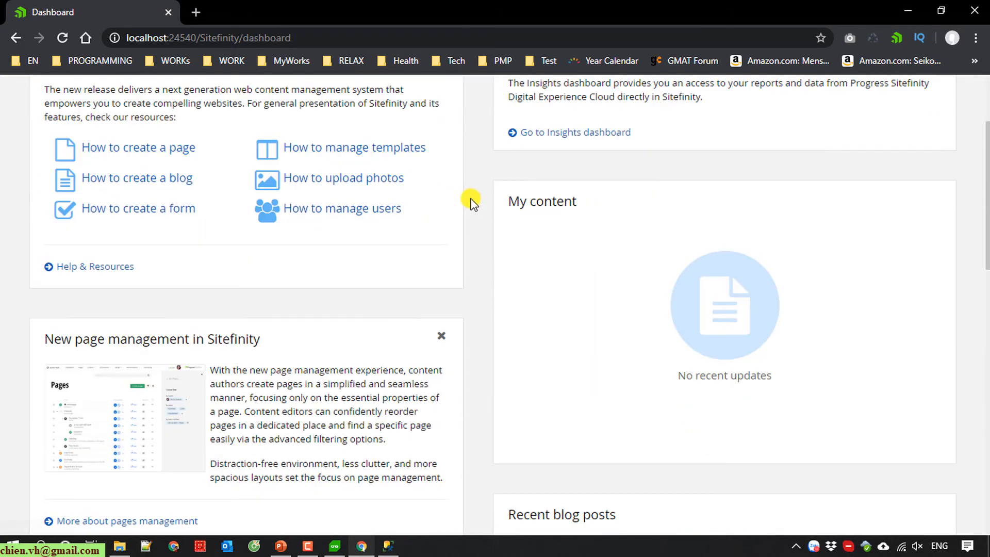
scroll(471, 205, "up", 8)
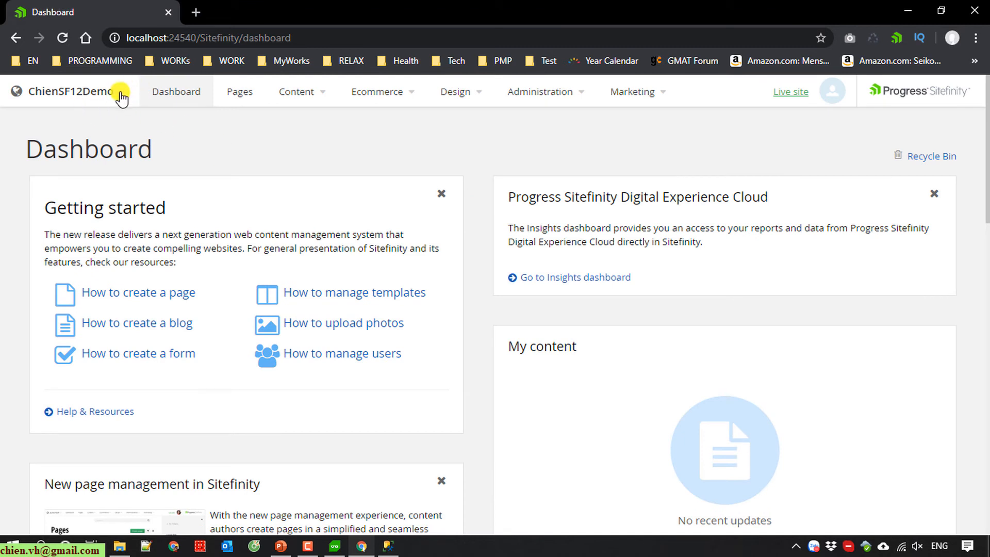
left_click(122, 96)
left_click(423, 162)
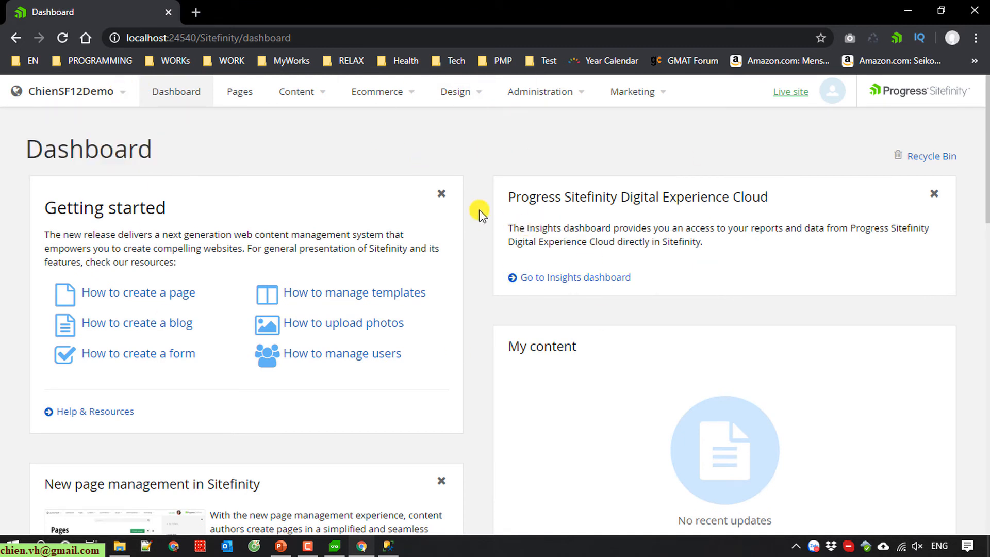
left_click(123, 93)
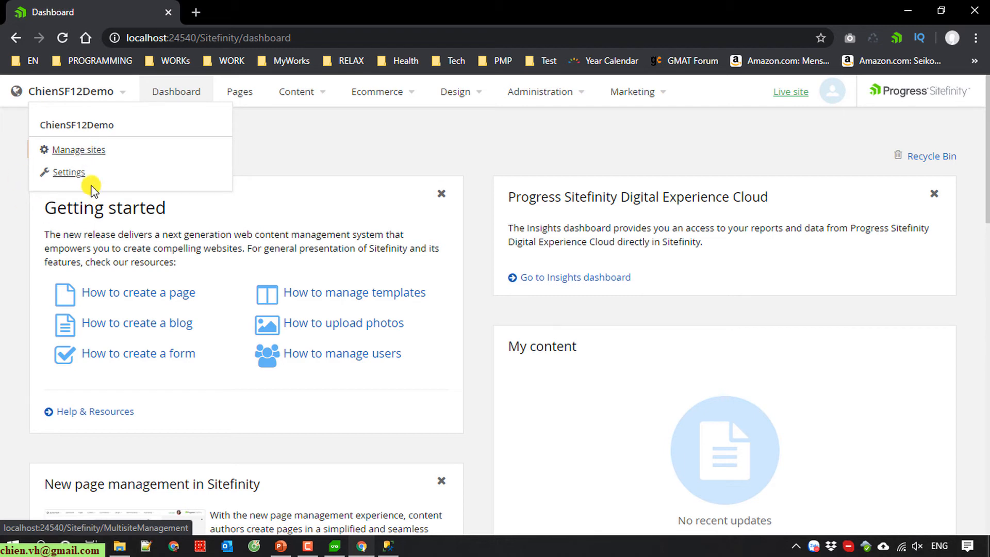
left_click(90, 127)
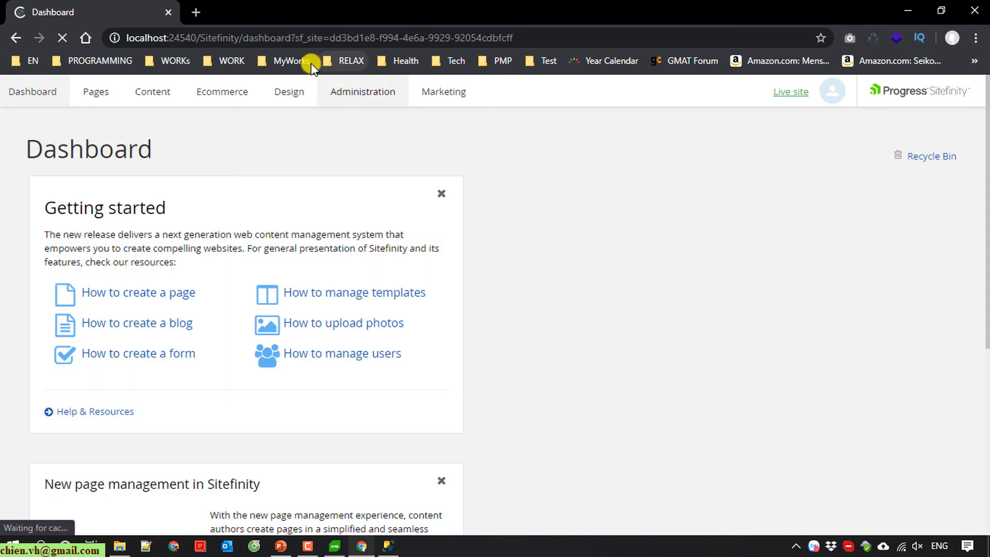
Step: Copy localhost:24540 and open it in a new incognito window
left_click_drag(197, 38, 111, 38)
right_click(155, 50)
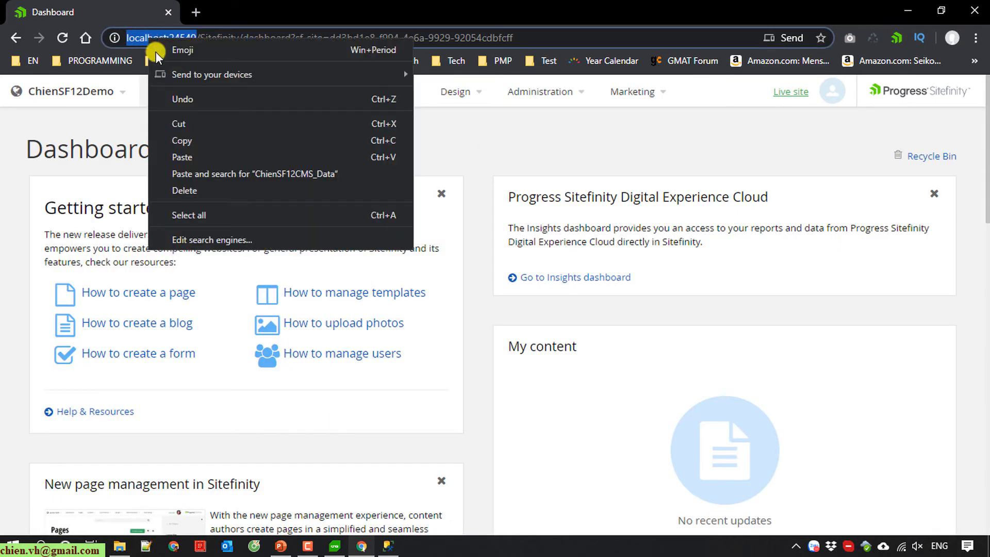
left_click(191, 140)
left_click(976, 38)
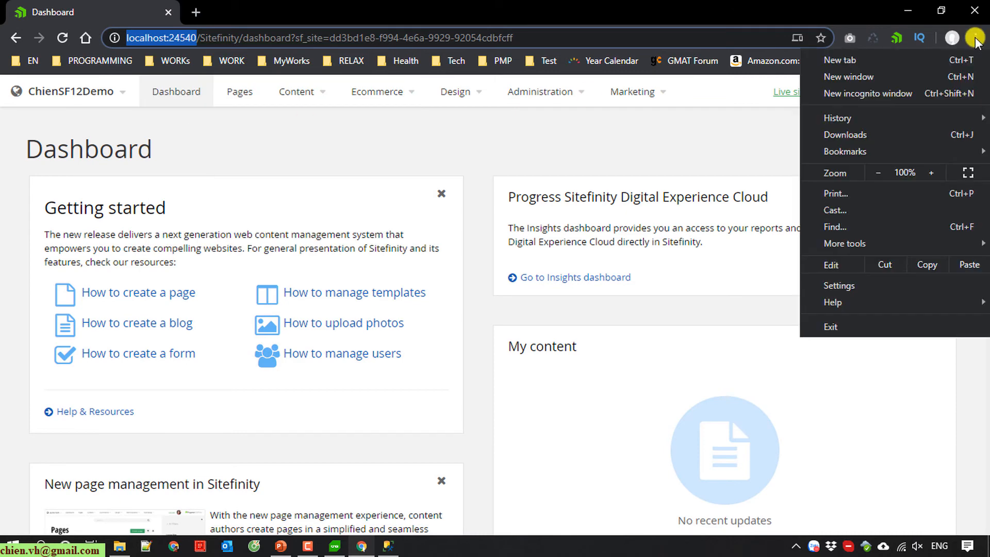
left_click(894, 93)
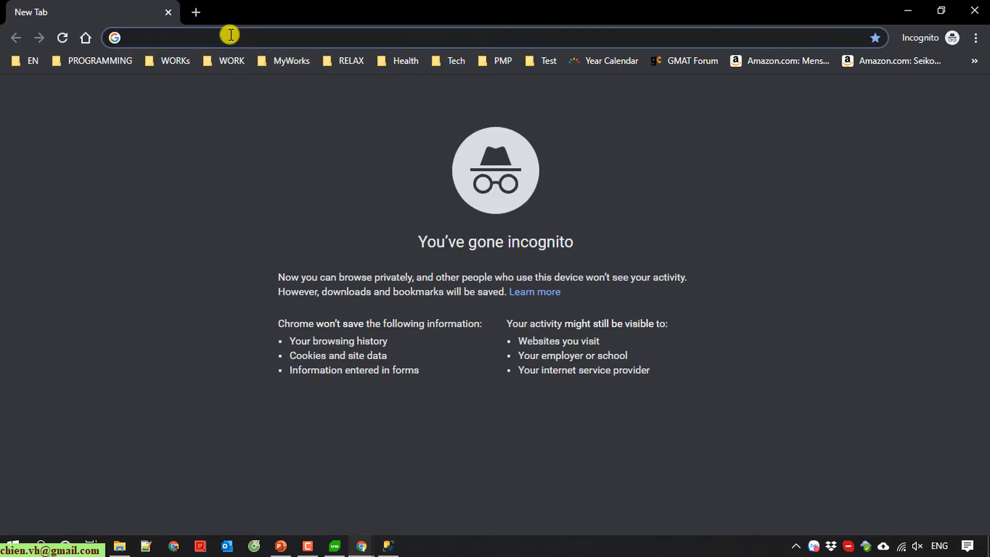
right_click(223, 40)
left_click(266, 154)
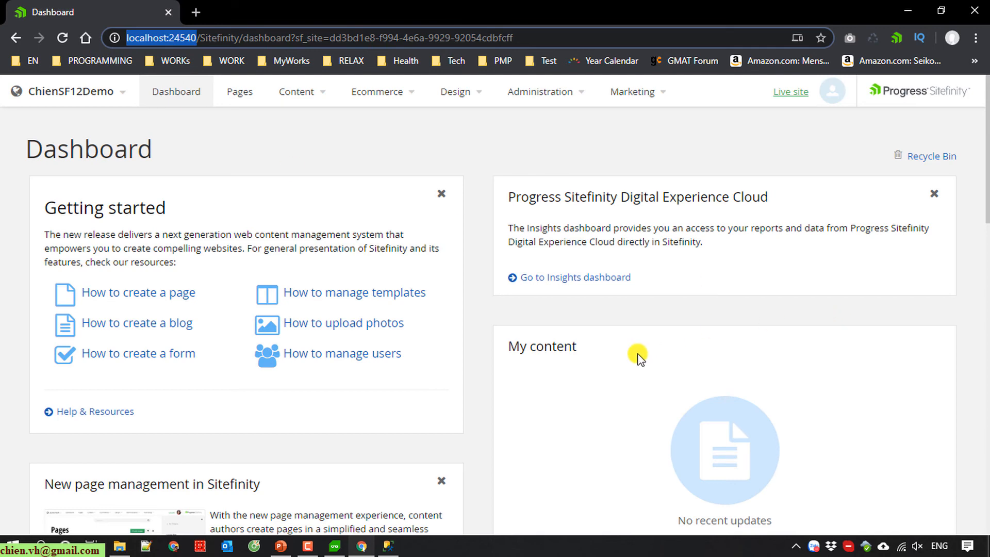
Step: Check the empty live site, then switch to SQL Server Management Studio
scroll(635, 356, "down", 10)
scroll(626, 360, "up", 11)
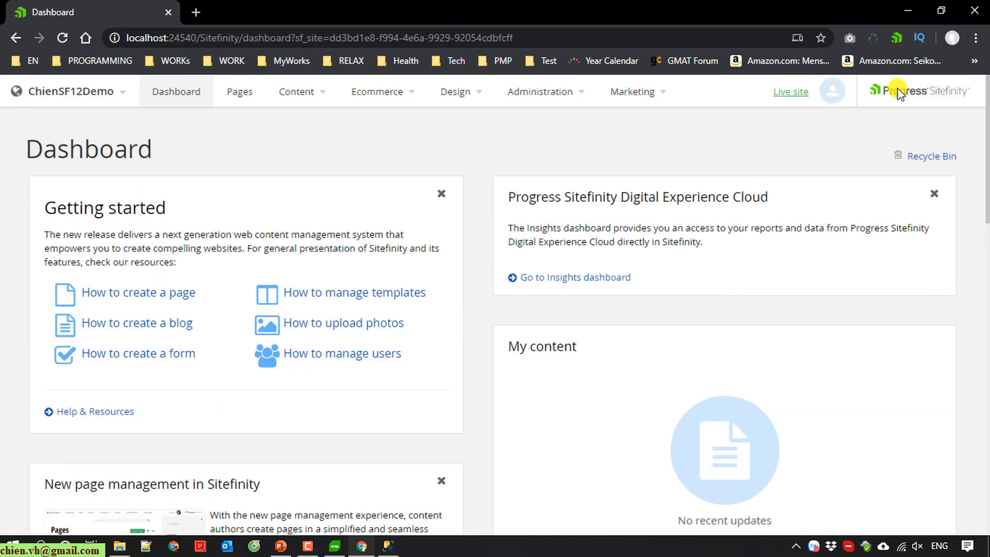
left_click(387, 546)
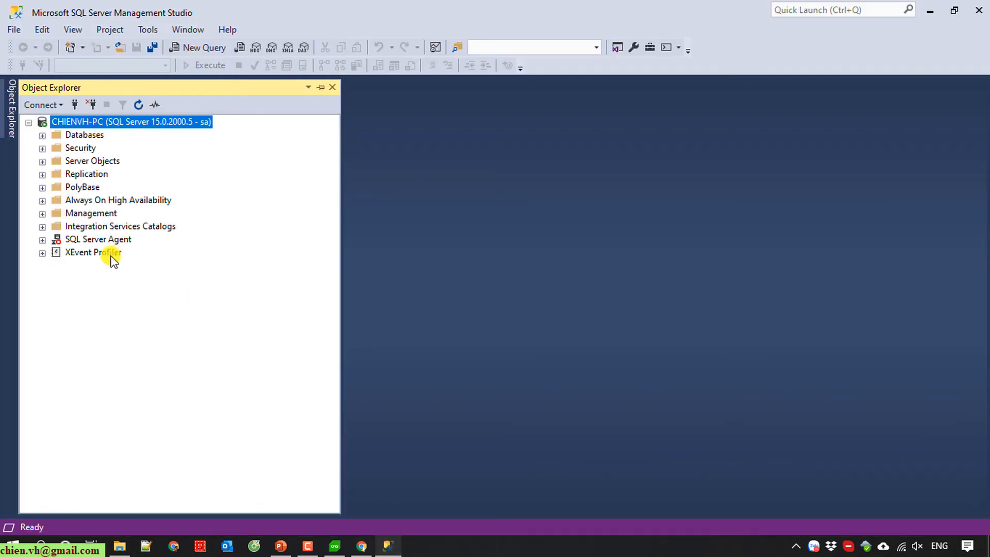
Step: Expand Databases > ChienSF12CMS_Data > Tables in Object Explorer
left_click(42, 136)
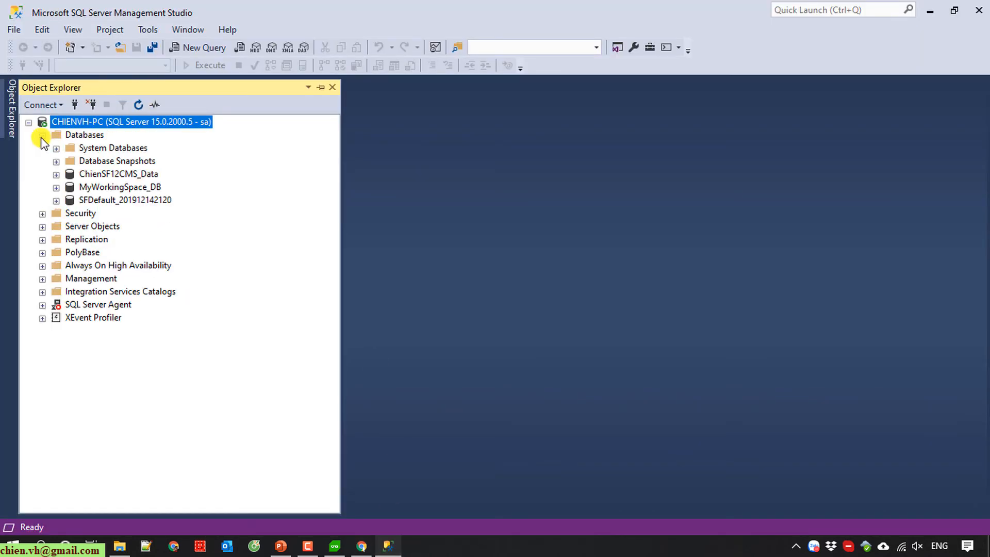
left_click(130, 175)
left_click(56, 175)
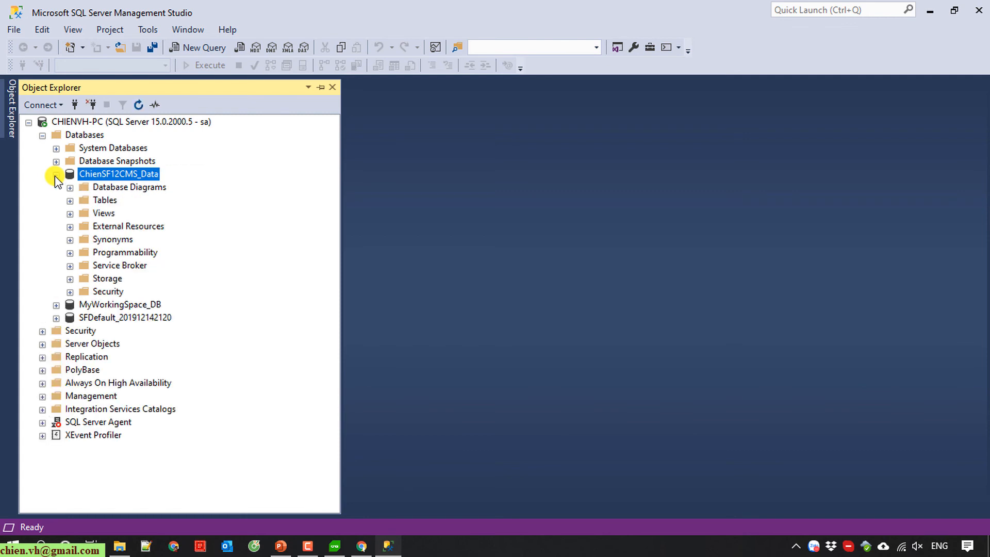
left_click(69, 200)
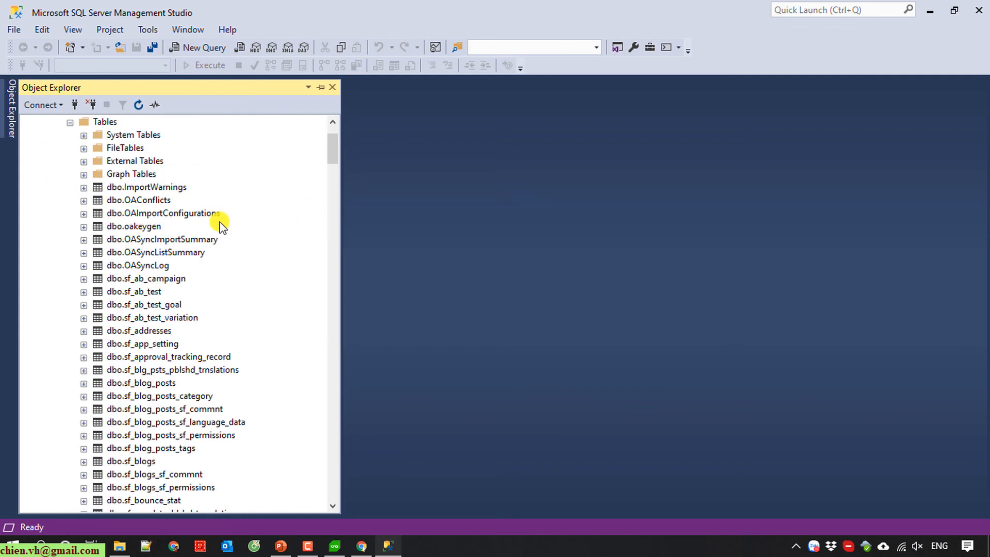
Step: Scroll through the dbo.sf_ tables, then minimise SSMS to return to the dashboard
scroll(222, 222, "down", 12)
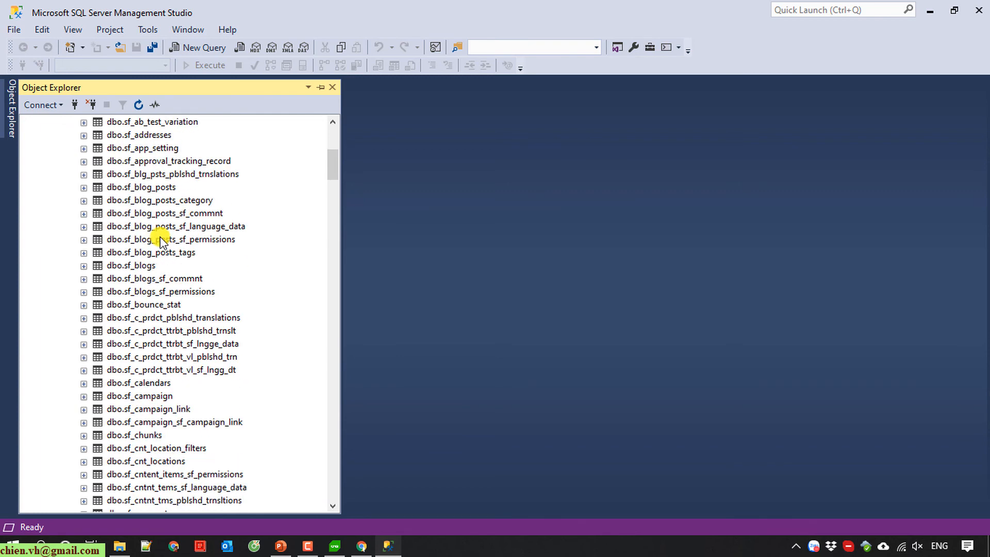
scroll(162, 240, "down", 18)
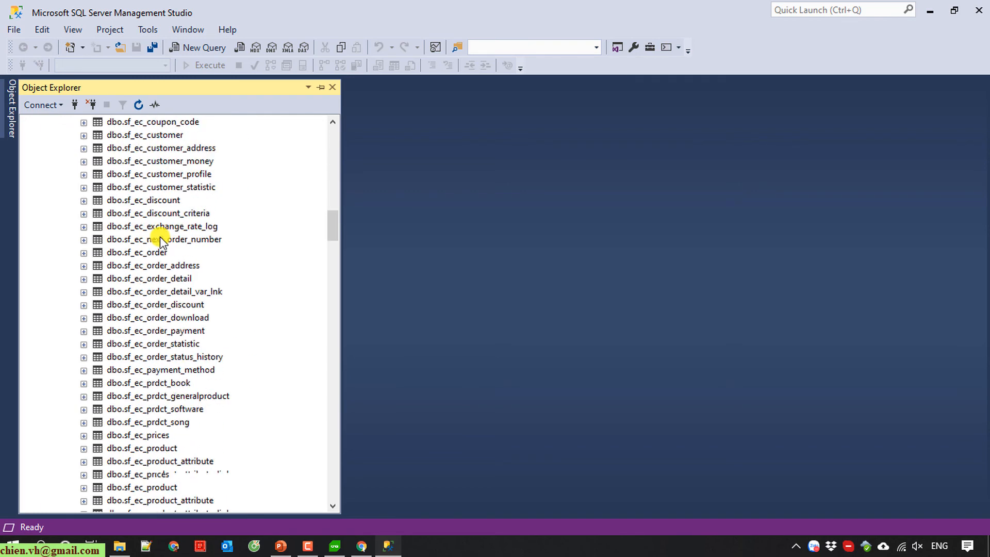
scroll(161, 240, "down", 2)
mouse_move(334, 228)
left_mouse_down()
mouse_move(333, 478)
mouse_move(349, 218)
left_mouse_up()
left_click(935, 9)
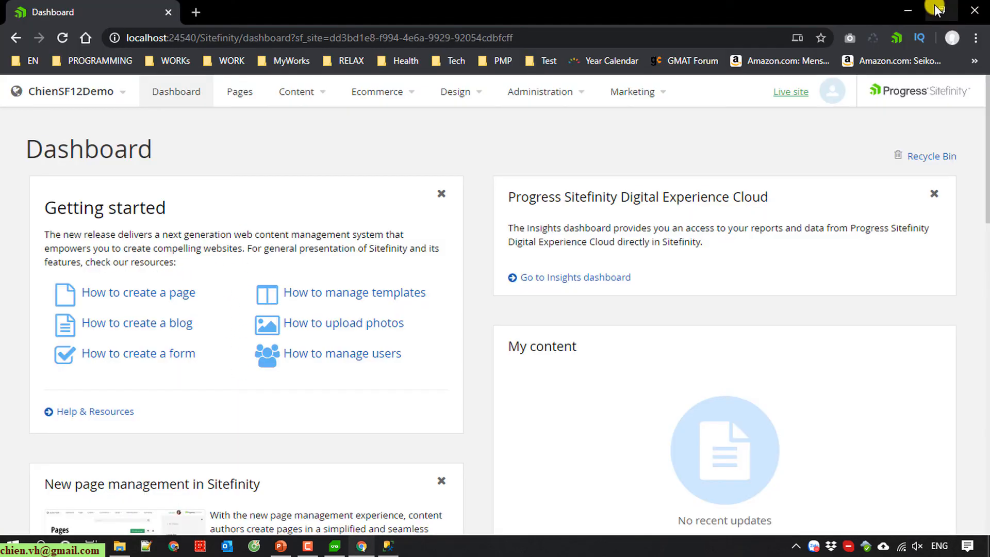
scroll(531, 444, "down", 8)
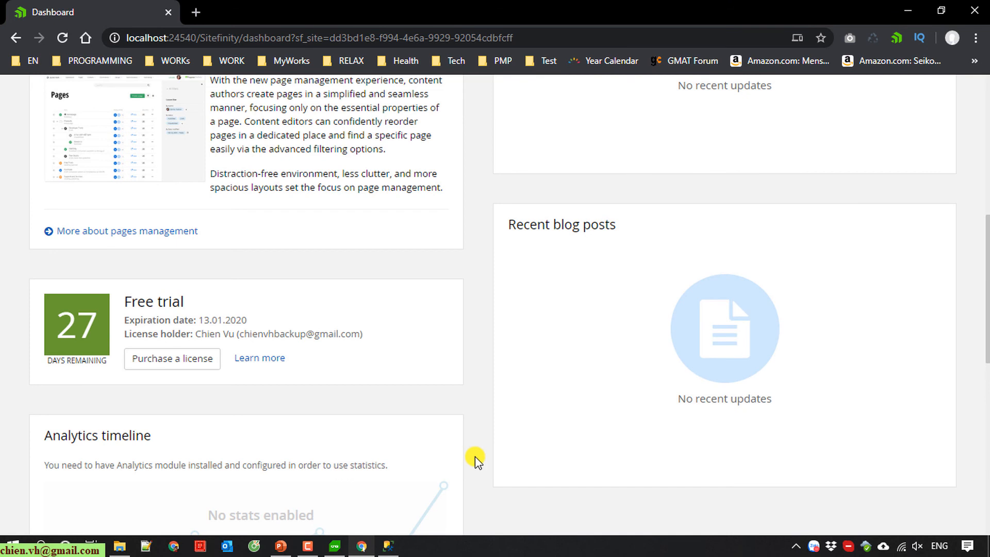
left_click(334, 546)
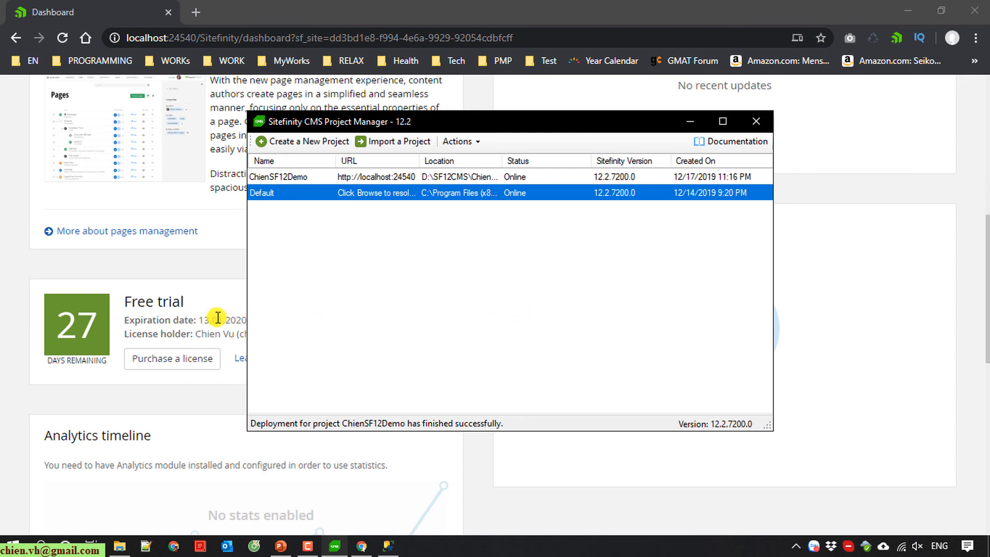
scroll(948, 317, "up", 8)
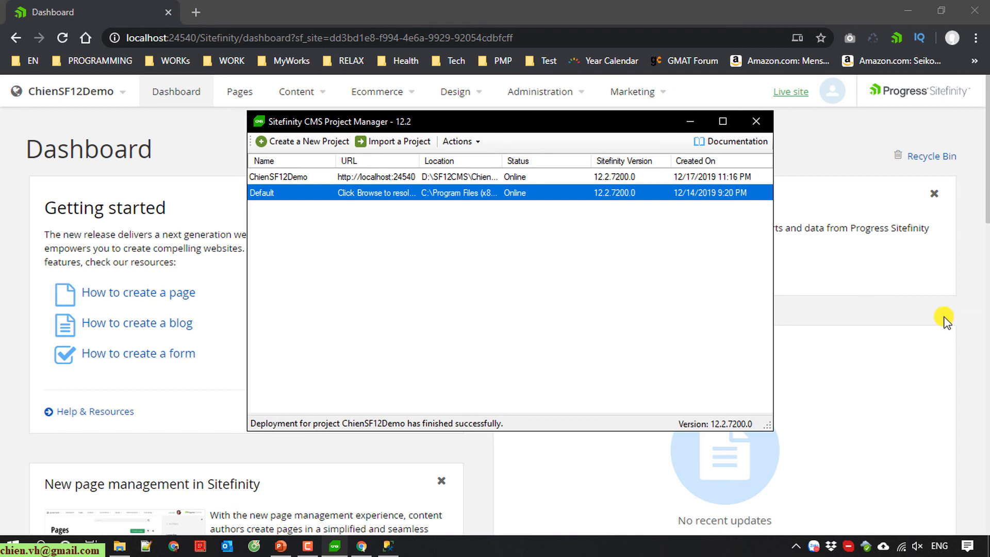
left_click(694, 122)
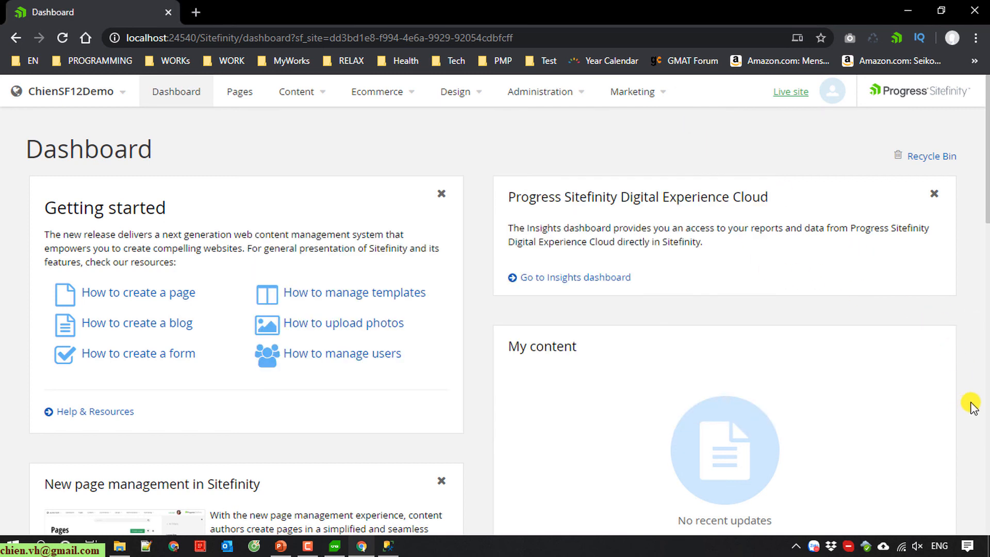